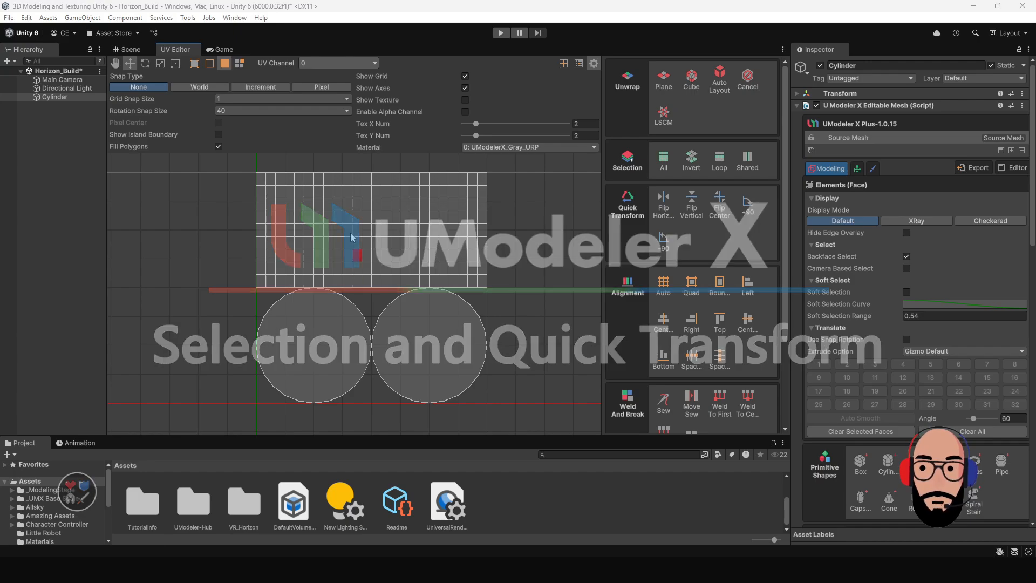
# Examine the cylinder mesh in the scene view and return to its UV layout in the UV Editor.
pyautogui.click(131, 49)
pyautogui.scroll(-2, 440, 254)
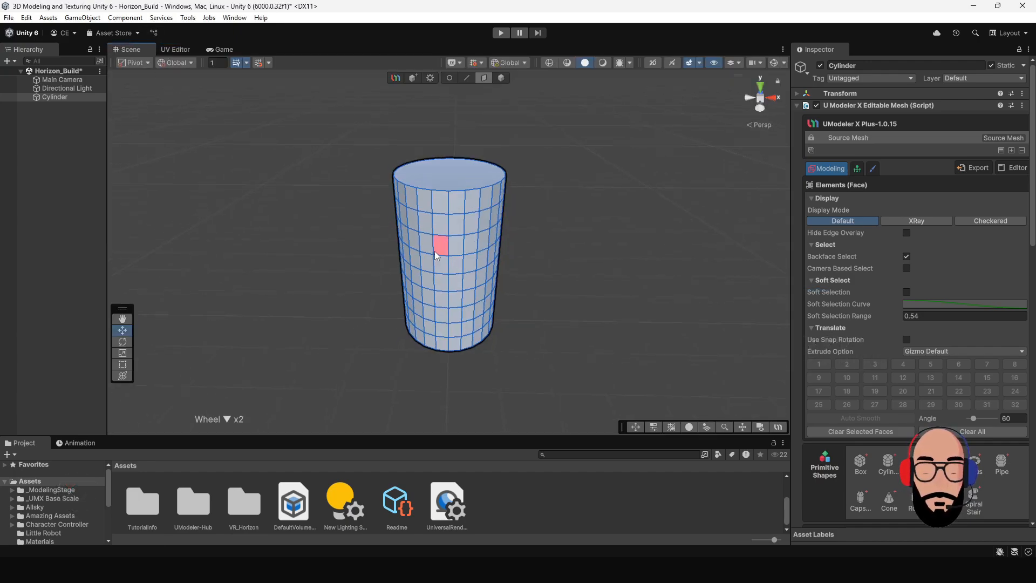
pyautogui.moveTo(518, 271)
pyautogui.keyDown('alt'); pyautogui.mouseDown()
pyautogui.moveTo(319, 271)
pyautogui.moveTo(511, 256)
pyautogui.mouseUp(); pyautogui.keyUp('alt')
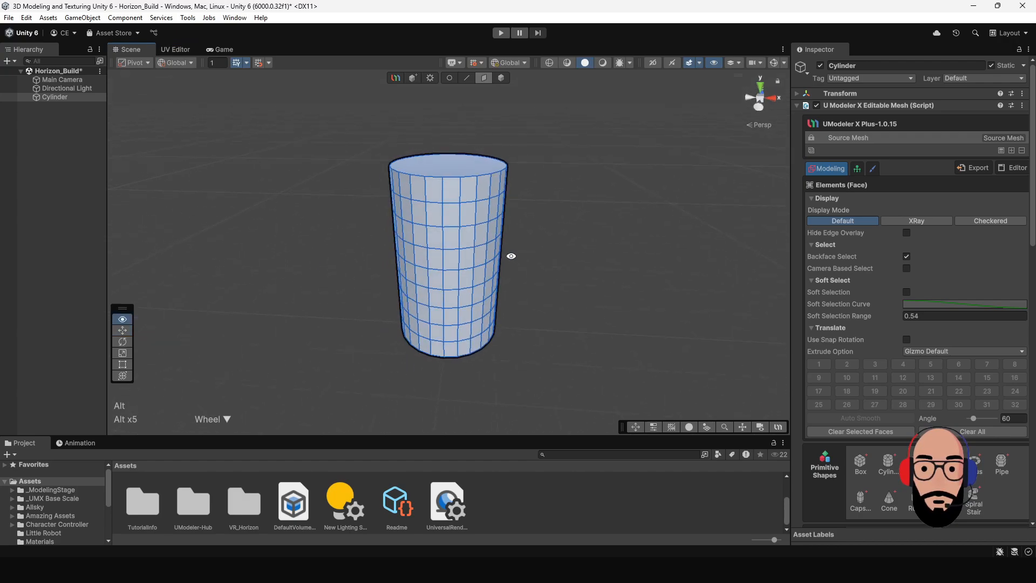
pyautogui.moveTo(438, 278)
pyautogui.keyDown('alt'); pyautogui.mouseDown()
pyautogui.moveTo(455, 271)
pyautogui.moveTo(446, 281)
pyautogui.mouseUp(); pyautogui.keyUp('alt')
pyautogui.keyDown('alt'); pyautogui.moveTo(465, 207); pyautogui.dragTo(455, 235); pyautogui.keyUp('alt')
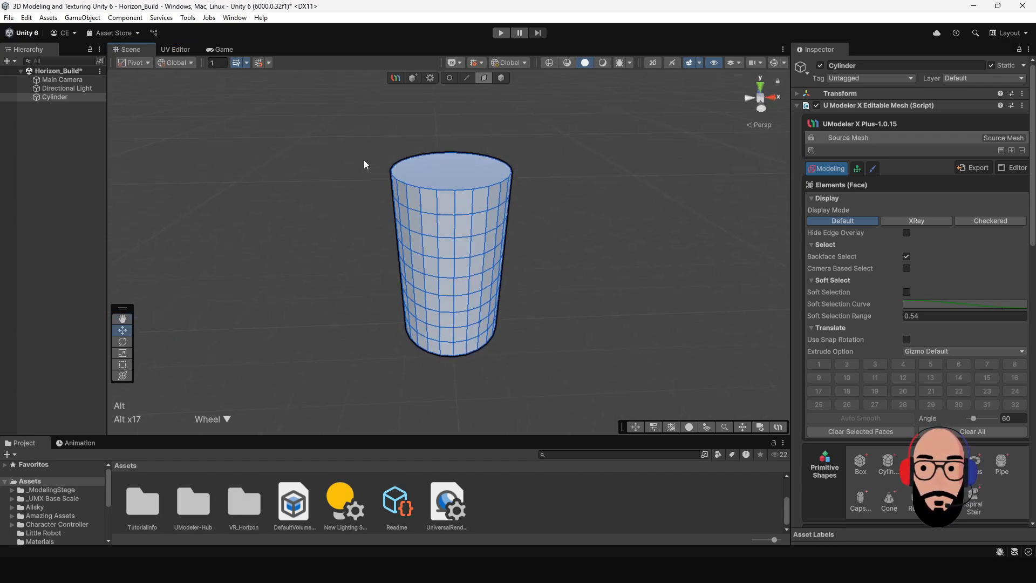
pyautogui.click(178, 51)
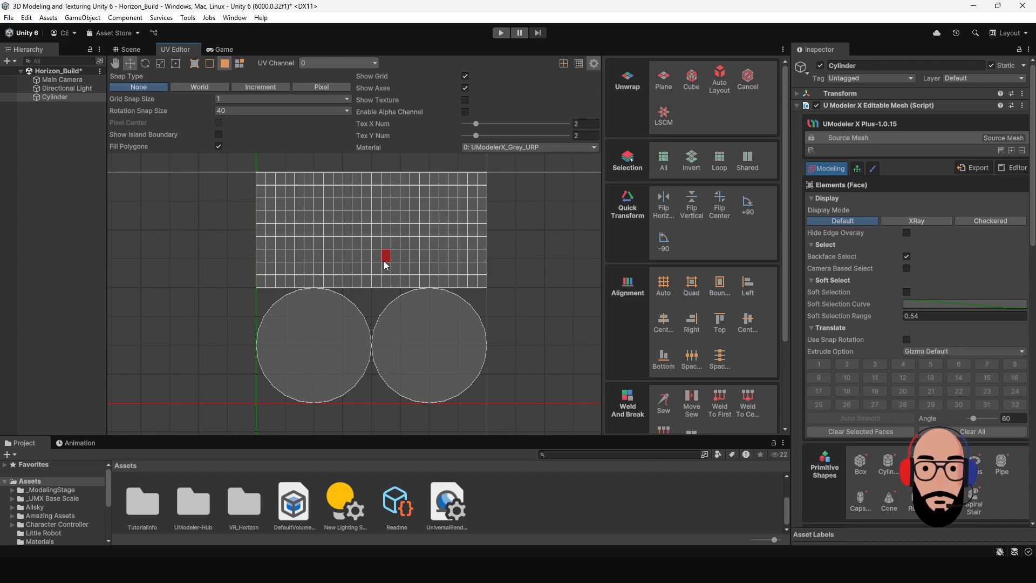
pyautogui.scroll(2, 384, 260)
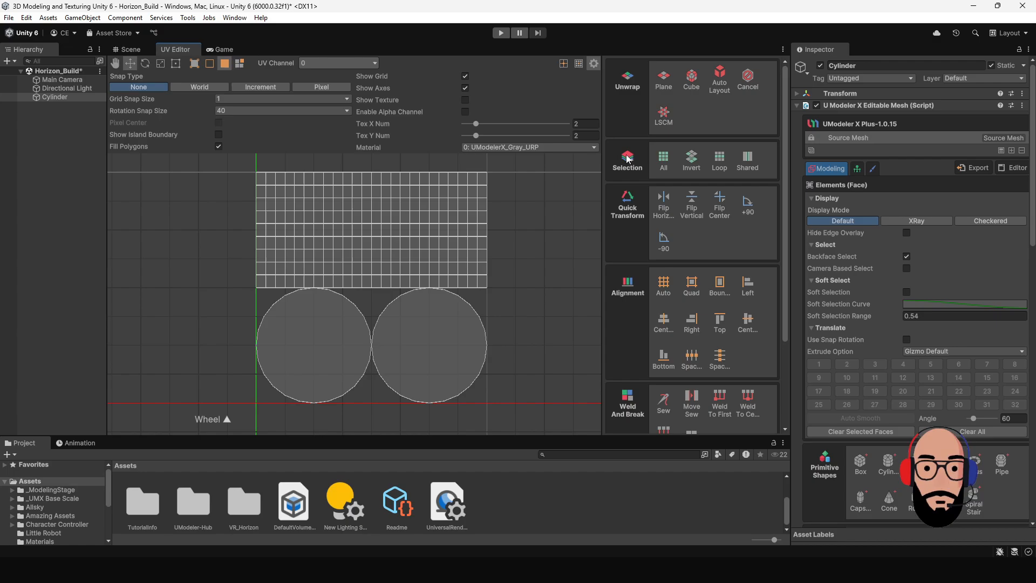
# Select all of the cylinder's UV faces, and replace that selection with a single face near the middle of the side grid.
pyautogui.click(663, 160)
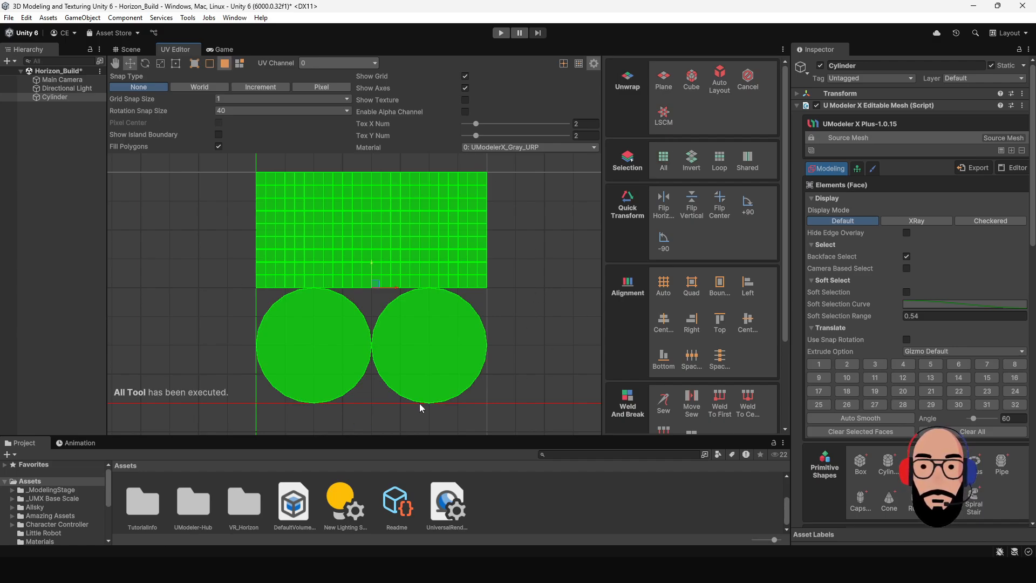
pyautogui.click(426, 245)
pyautogui.click(367, 229)
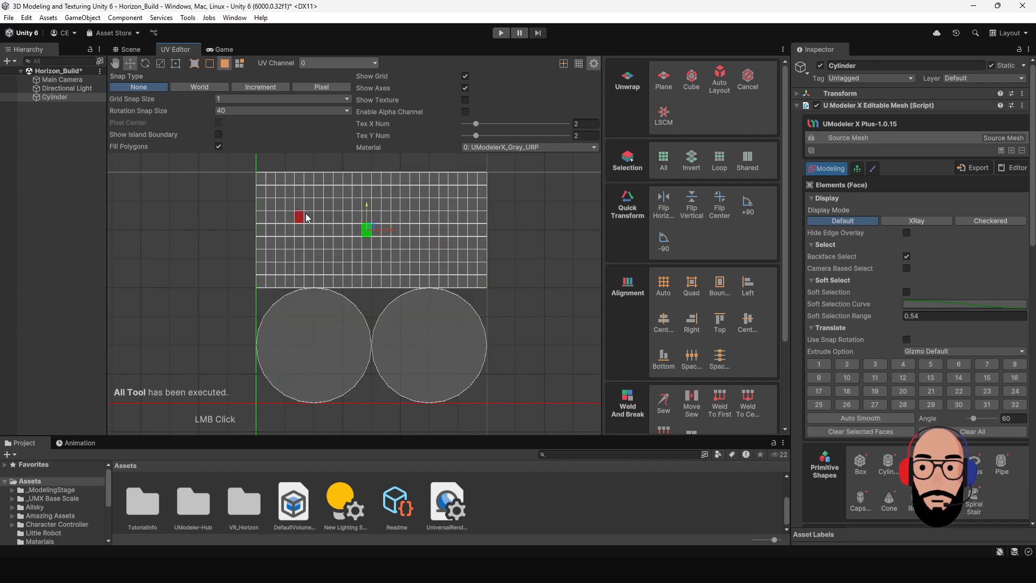
pyautogui.moveTo(306, 218); pyautogui.dragTo(424, 277)
pyautogui.hotkey('ctrl', 'z')
pyautogui.hotkey('ctrl', 'z')
pyautogui.hotkey('ctrl', 'z')
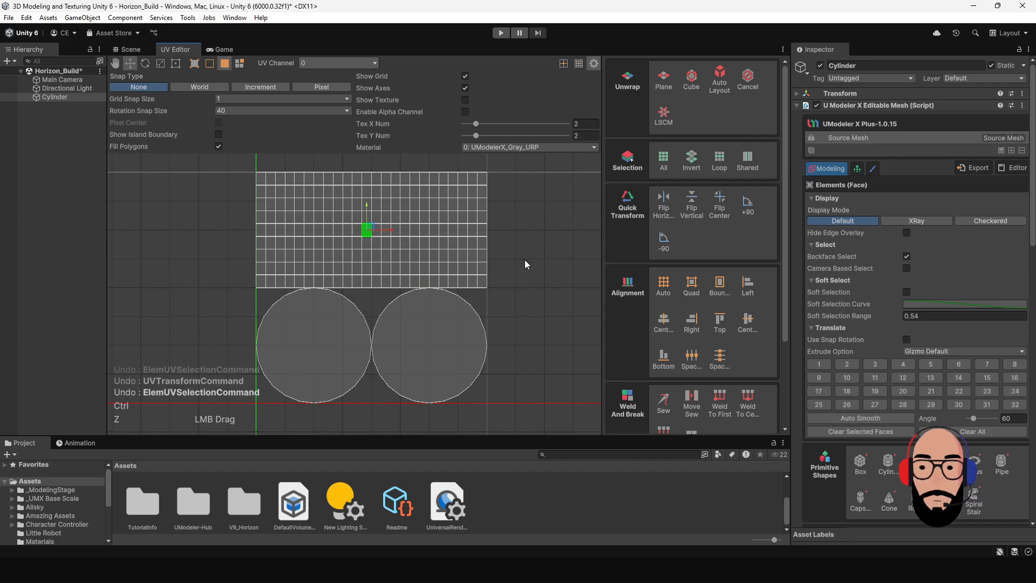
# Box-select a block of faces in the side grid, extend the selection to all UV faces with All, and clear it.
pyautogui.moveTo(384, 200); pyautogui.dragTo(486, 272)
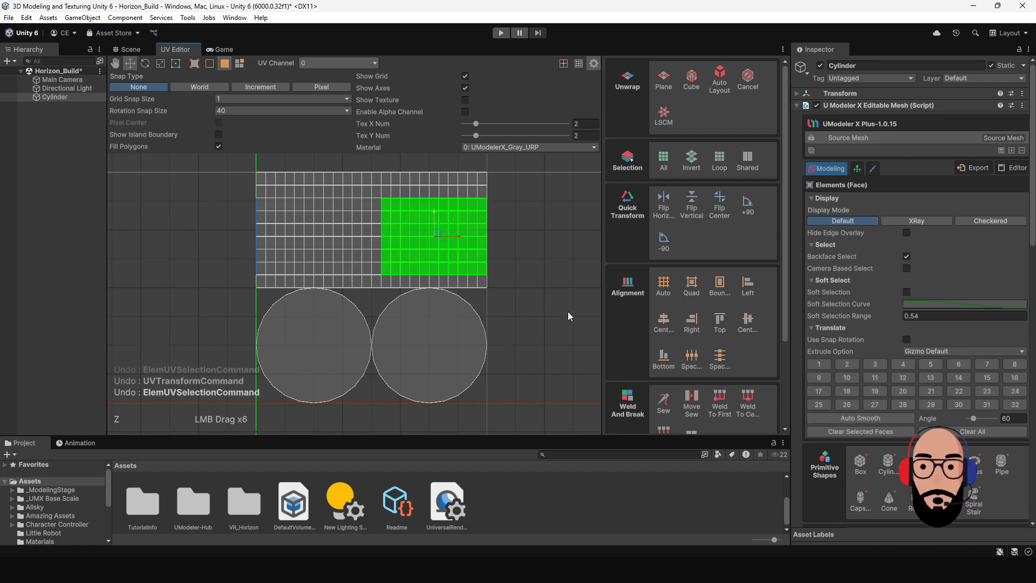
pyautogui.click(673, 166)
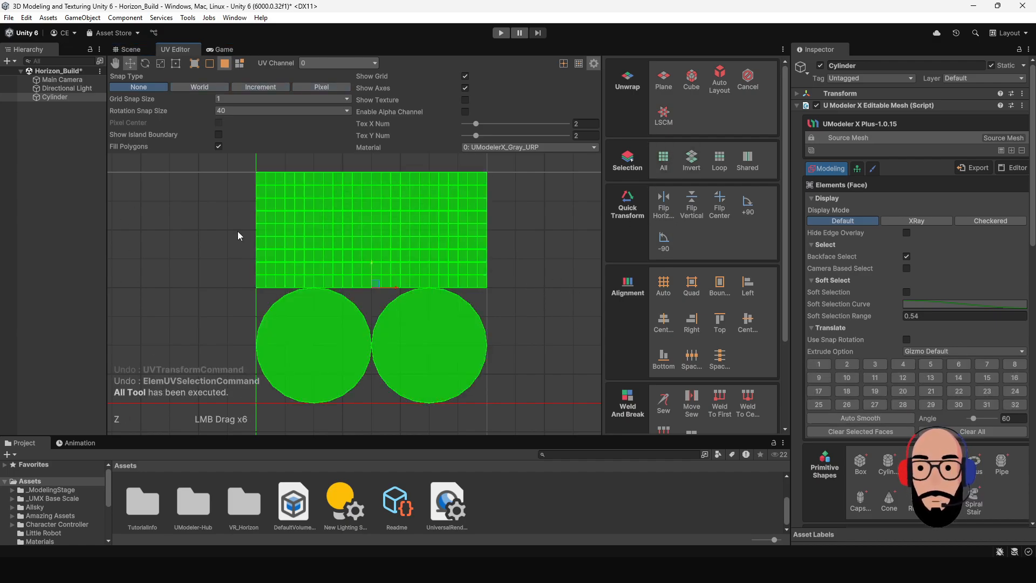
pyautogui.click(516, 212)
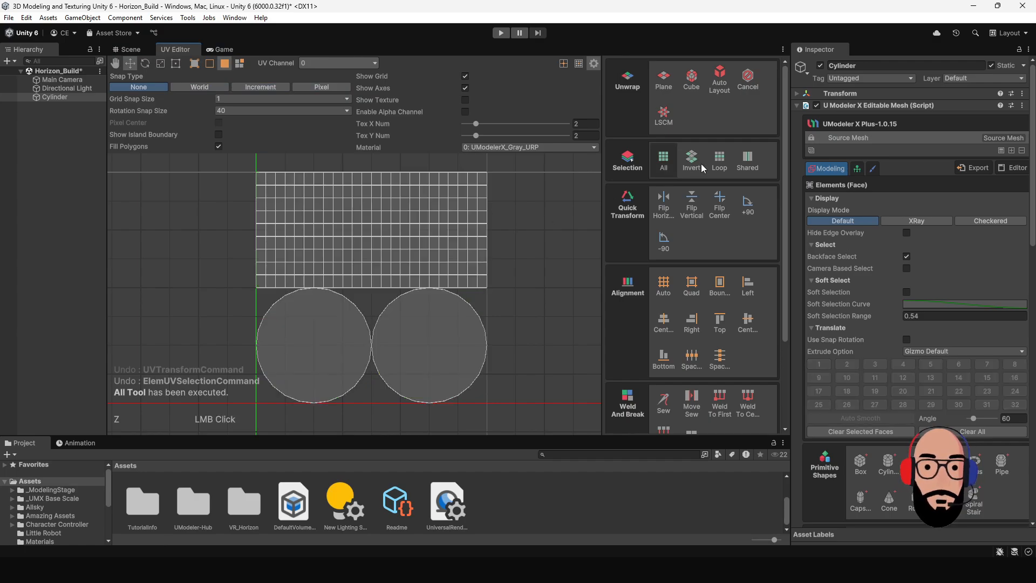
pyautogui.click(682, 162)
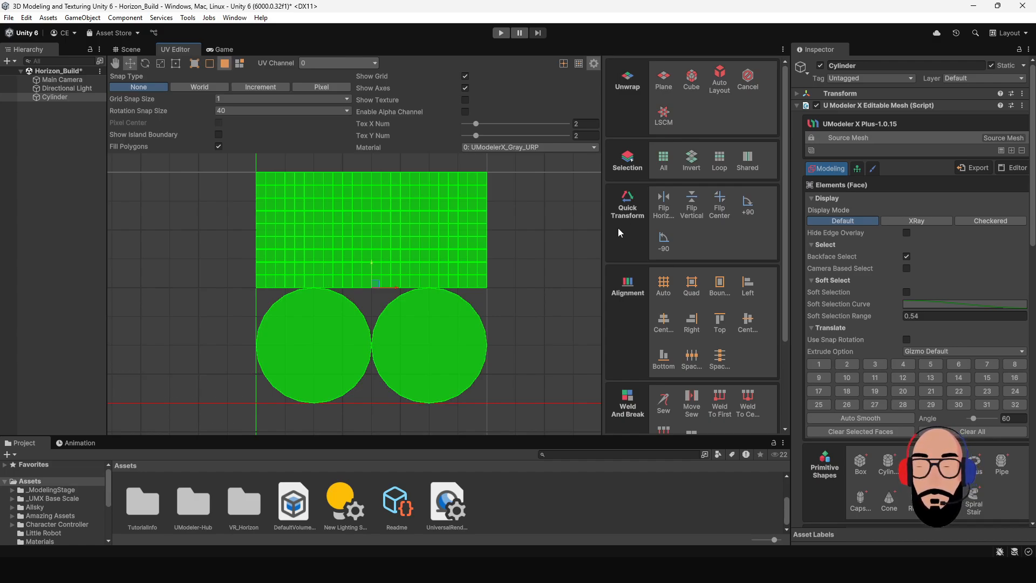
pyautogui.click(553, 237)
# Select four separate faces in the upper side grid, invert the UV selection, and clear it.
pyautogui.click(375, 217)
pyautogui.click(328, 204)
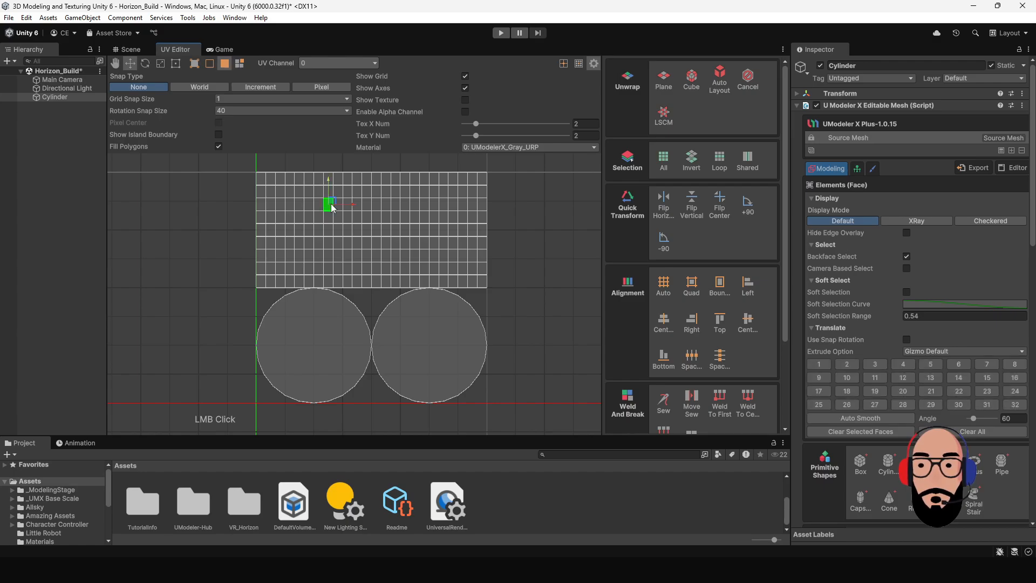
pyautogui.keyDown('shift'); pyautogui.click(356, 231); pyautogui.keyUp('shift')
pyautogui.keyDown('shift'); pyautogui.click(433, 230); pyautogui.keyUp('shift')
pyautogui.keyDown('shift'); pyautogui.click(441, 204); pyautogui.keyUp('shift')
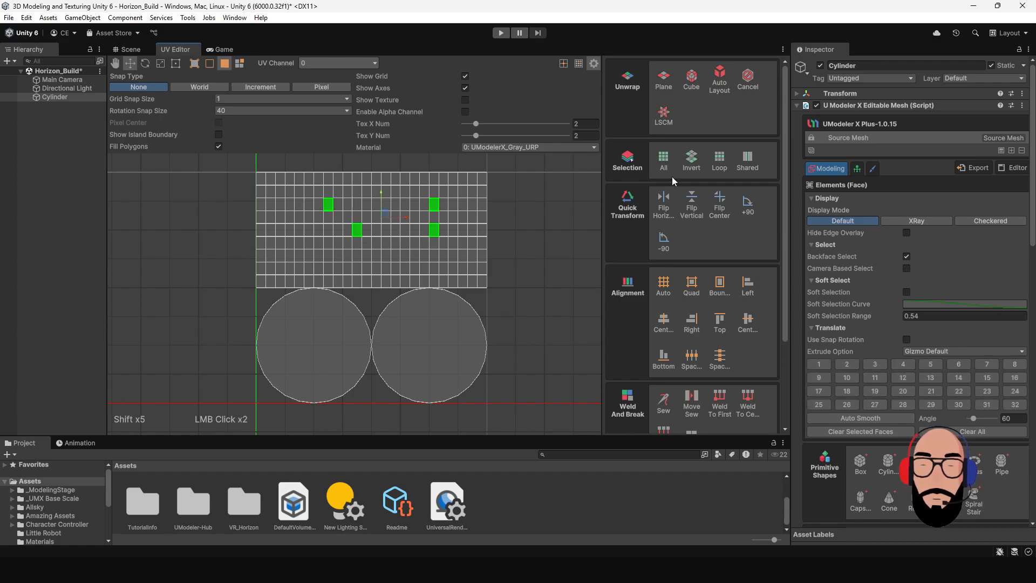
pyautogui.click(692, 163)
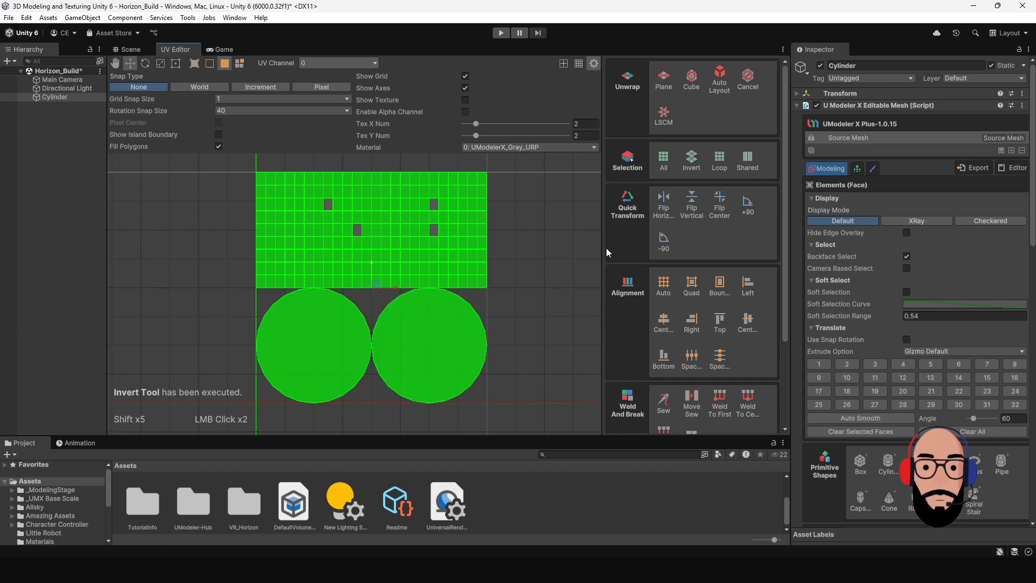
pyautogui.click(542, 240)
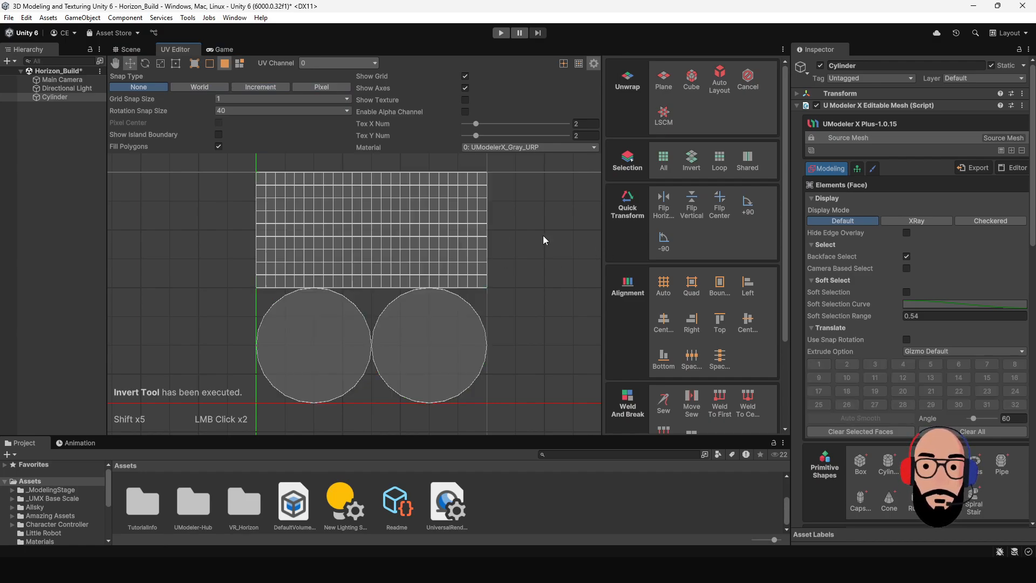
# Switch to UV edge selection and loop-select a vertical edge line in the side grid, undoing a trial move of it.
pyautogui.click(719, 165)
pyautogui.click(209, 63)
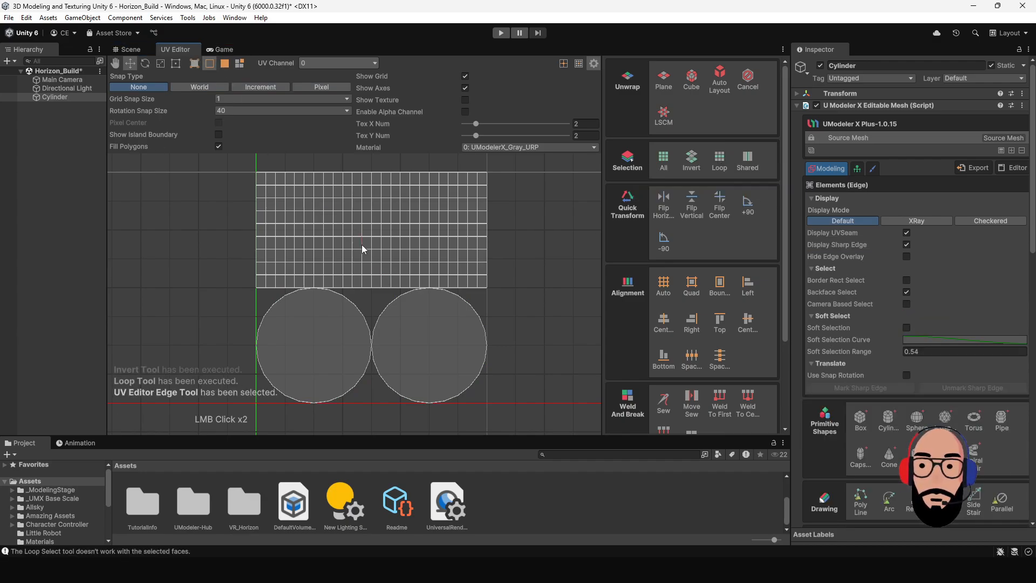
pyautogui.scroll(3, 356, 286)
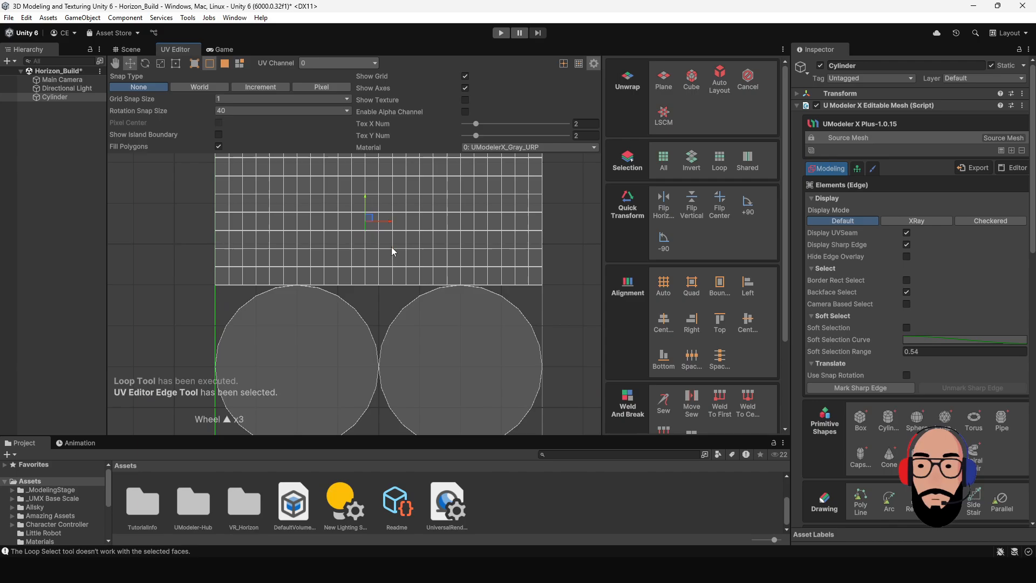
pyautogui.moveTo(393, 251); pyautogui.dragTo(386, 326, button='middle')
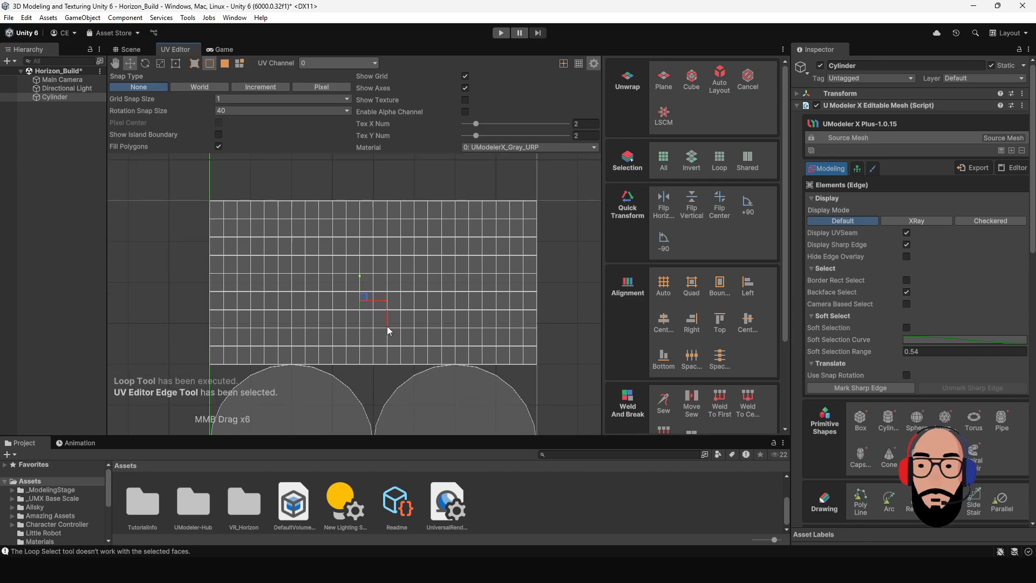
pyautogui.click(719, 159)
pyautogui.moveTo(387, 263)
pyautogui.mouseDown()
pyautogui.moveTo(398, 263)
pyautogui.moveTo(387, 262)
pyautogui.mouseUp()
pyautogui.hotkey('ctrl', 'z')
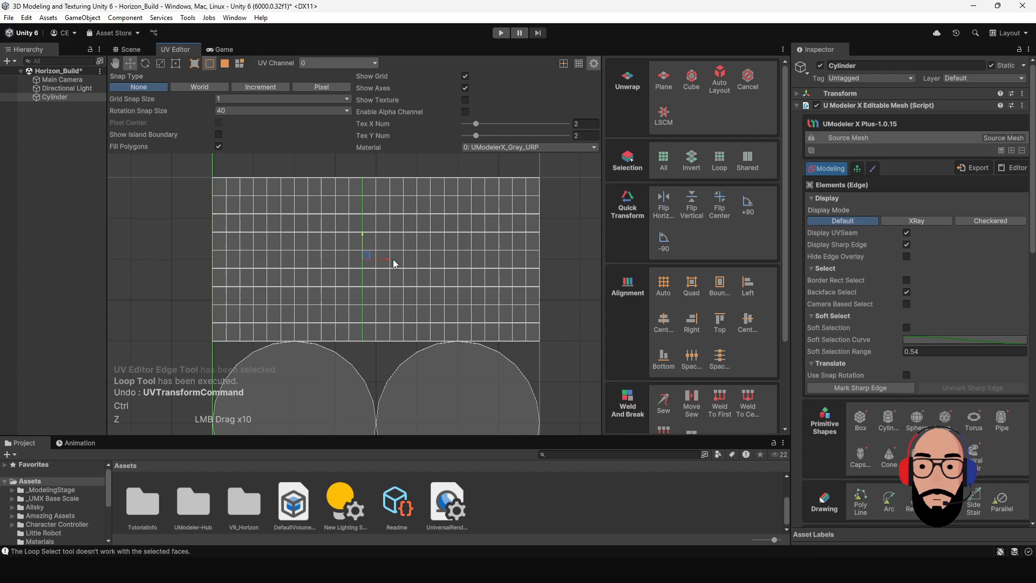
# Build up a selection of three horizontal edge loops across the side grid with the Loop tool.
pyautogui.click(426, 232)
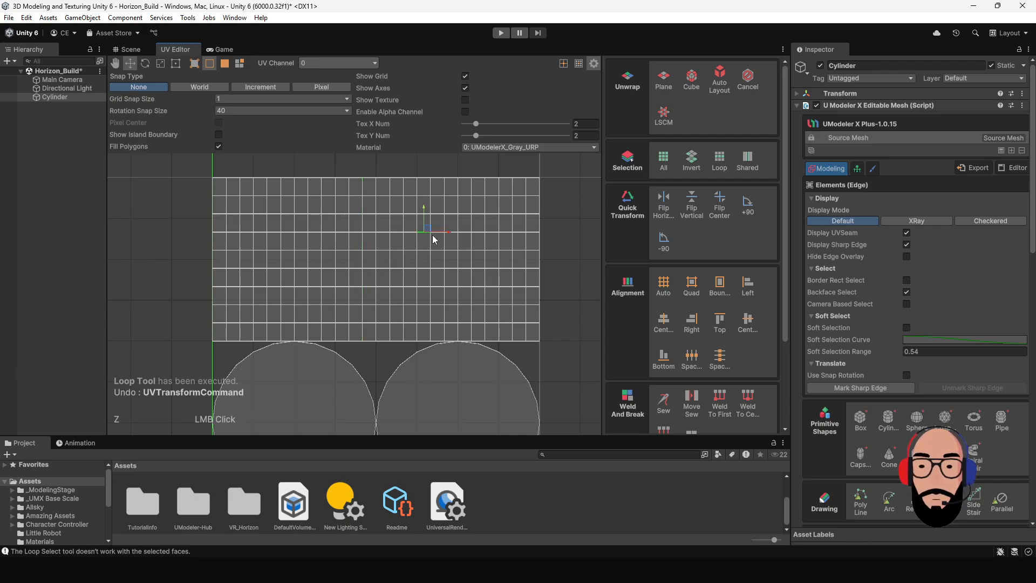
pyautogui.click(719, 159)
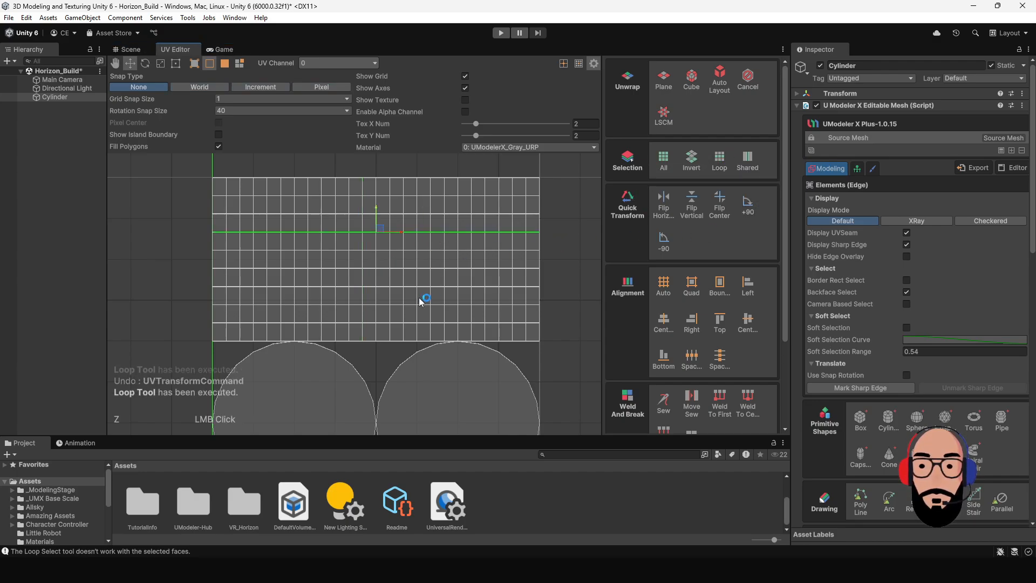
pyautogui.keyDown('shift'); pyautogui.click(443, 287); pyautogui.keyUp('shift')
pyautogui.click(716, 162)
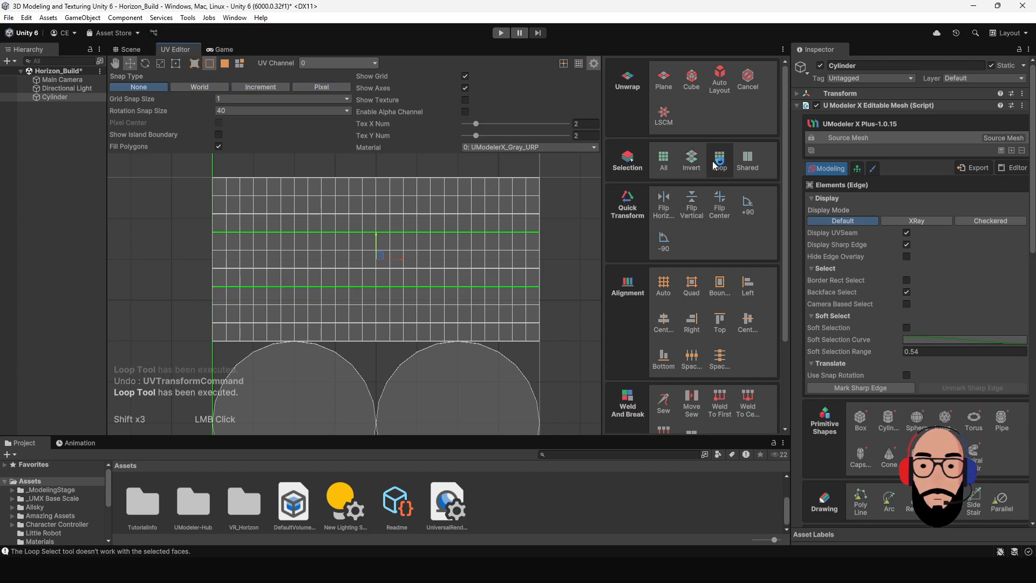
pyautogui.keyDown('shift'); pyautogui.click(471, 323); pyautogui.keyUp('shift')
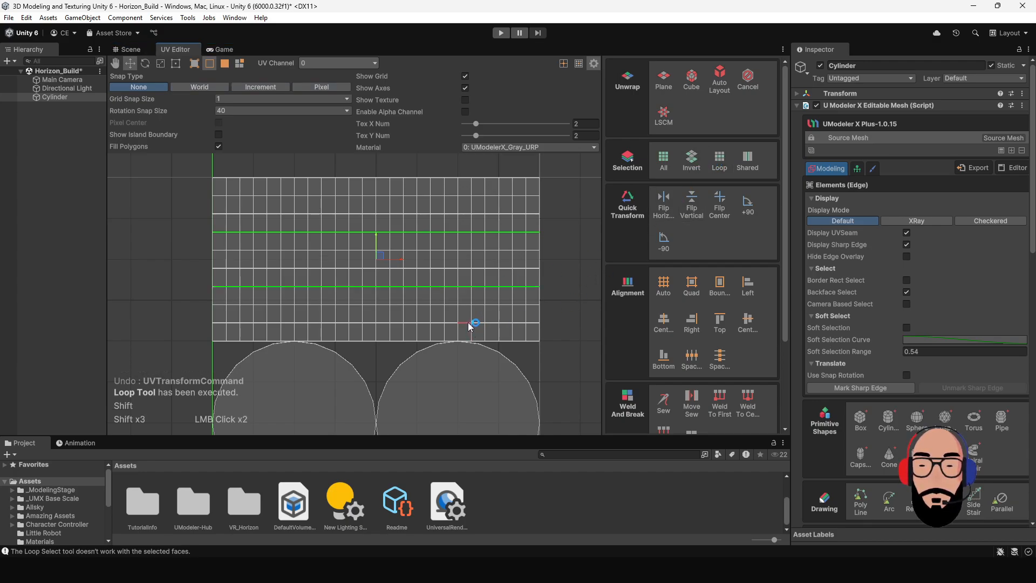
pyautogui.click(723, 161)
pyautogui.scroll(-2, 337, 292)
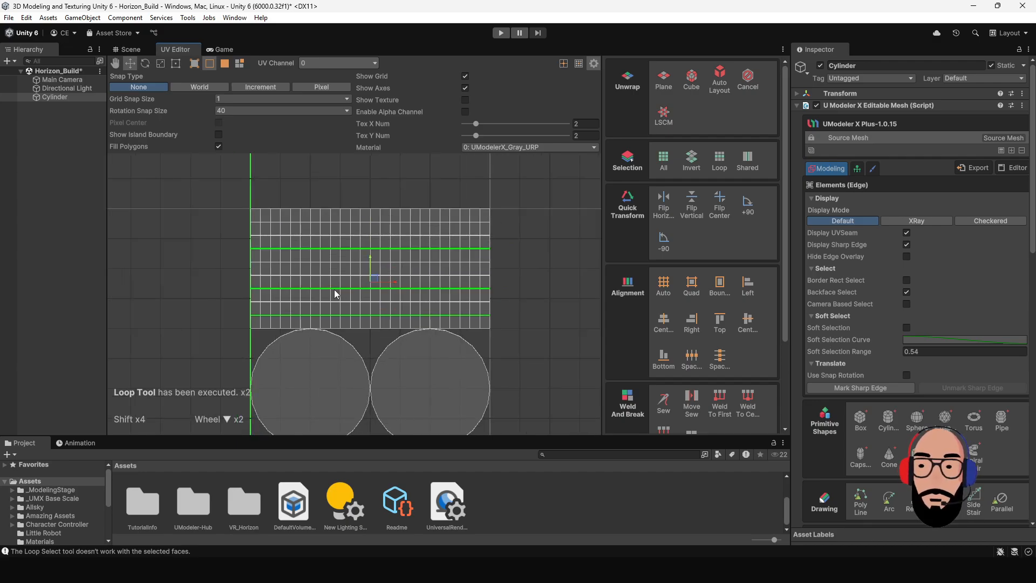
# Pull an edge on the side grid's right border outward, and use Shared to move it leftward together with its matching left-border edge.
pyautogui.click(436, 261)
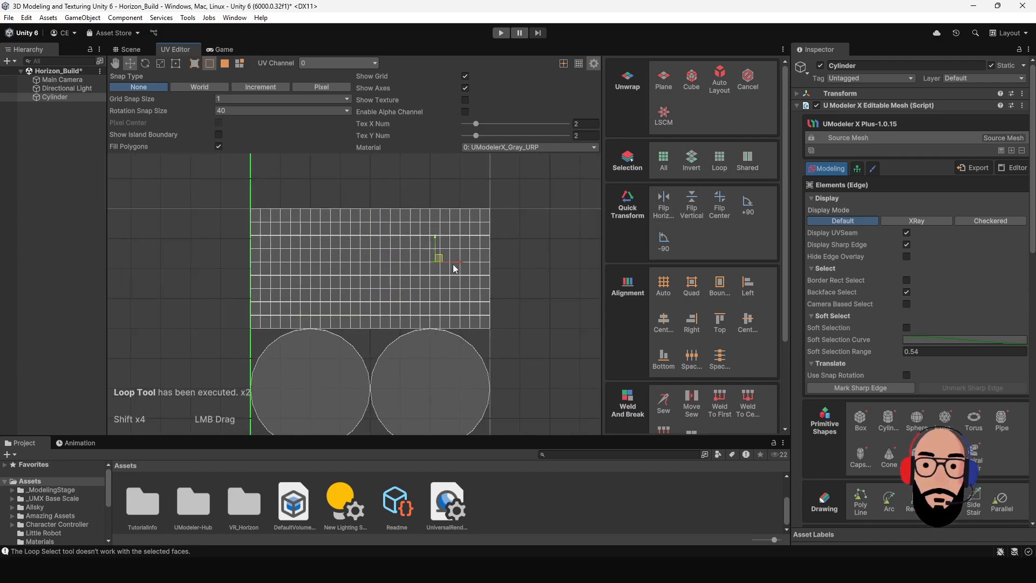
pyautogui.click(489, 242)
pyautogui.scroll(3, 480, 267)
pyautogui.moveTo(472, 268); pyautogui.dragTo(463, 276, button='middle')
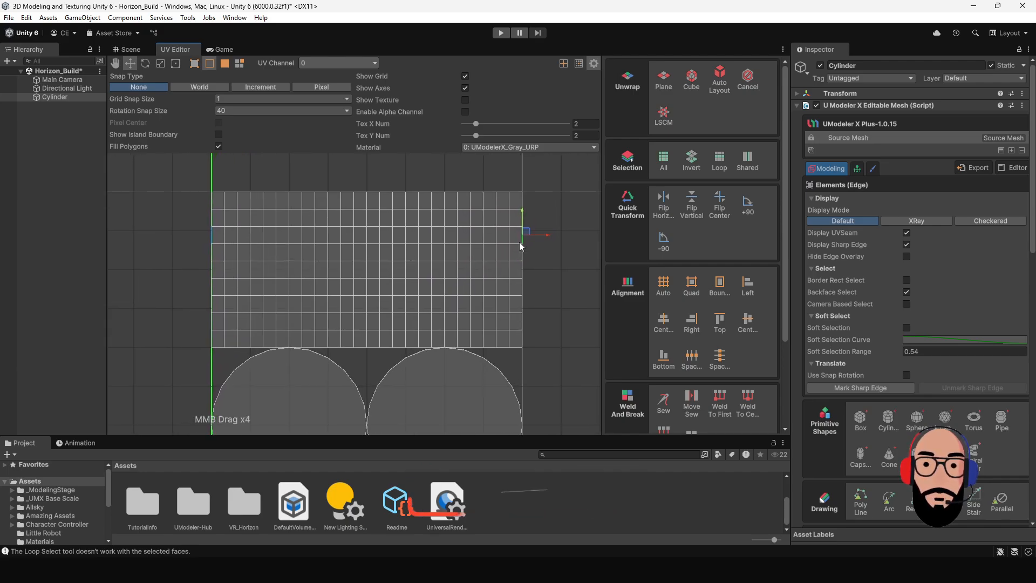
pyautogui.moveTo(524, 232)
pyautogui.mouseDown()
pyautogui.moveTo(514, 229)
pyautogui.moveTo(542, 237)
pyautogui.moveTo(554, 222)
pyautogui.moveTo(530, 208)
pyautogui.moveTo(520, 232)
pyautogui.moveTo(538, 232)
pyautogui.mouseUp()
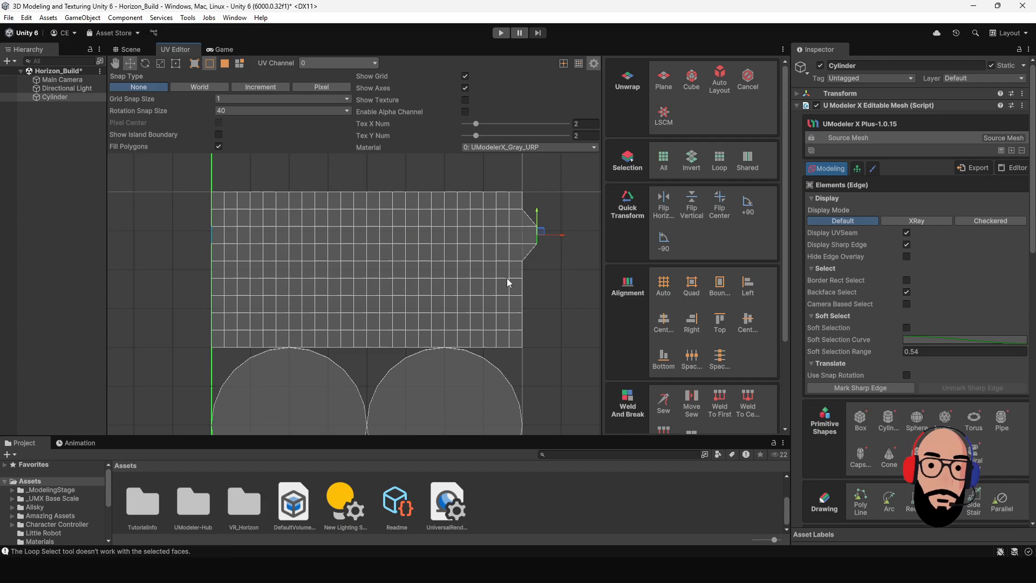
pyautogui.click(749, 161)
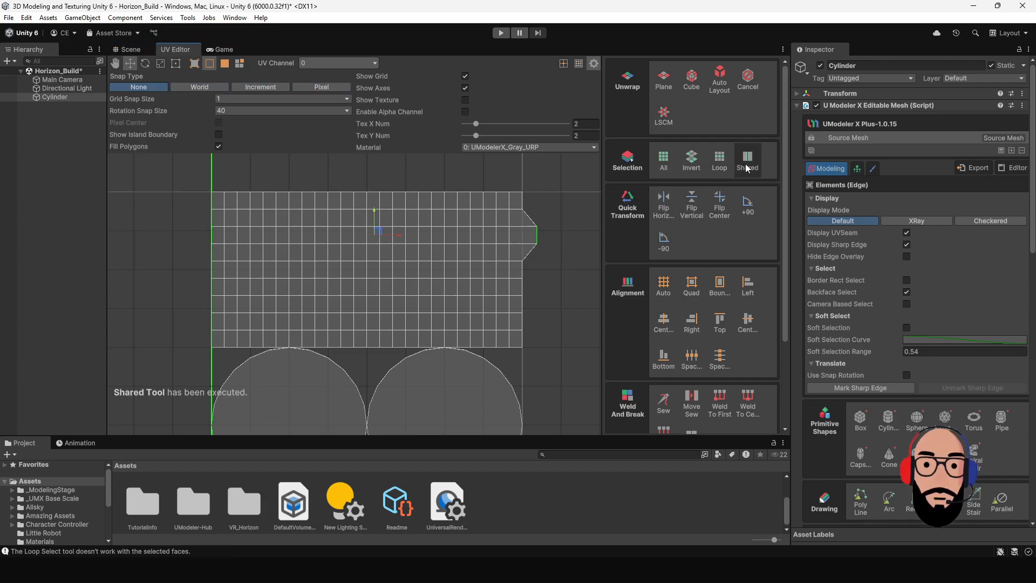
pyautogui.moveTo(378, 235); pyautogui.dragTo(354, 232)
# Select an edge on the side grid's top border with its shared cap-circle edge, and move both slightly to the right.
pyautogui.click(371, 190)
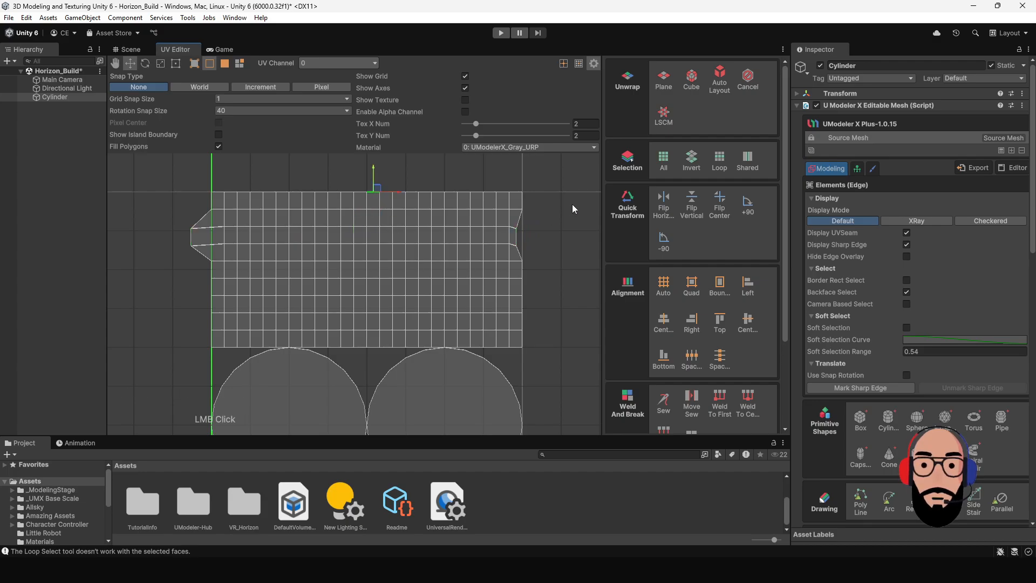
pyautogui.scroll(-1, 415, 278)
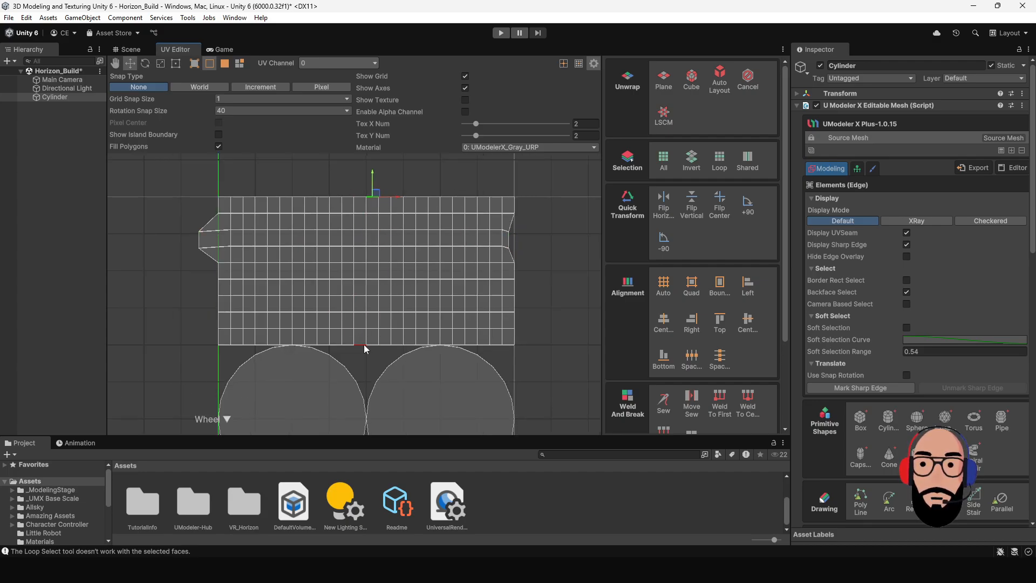
pyautogui.click(751, 161)
pyautogui.scroll(-3, 446, 317)
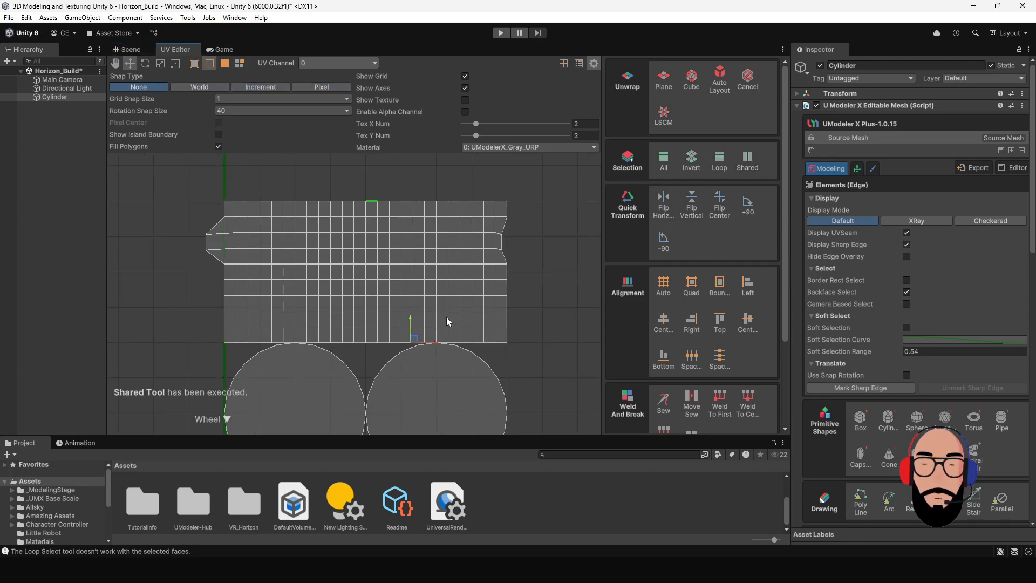
pyautogui.moveTo(446, 333); pyautogui.dragTo(447, 263, button='middle')
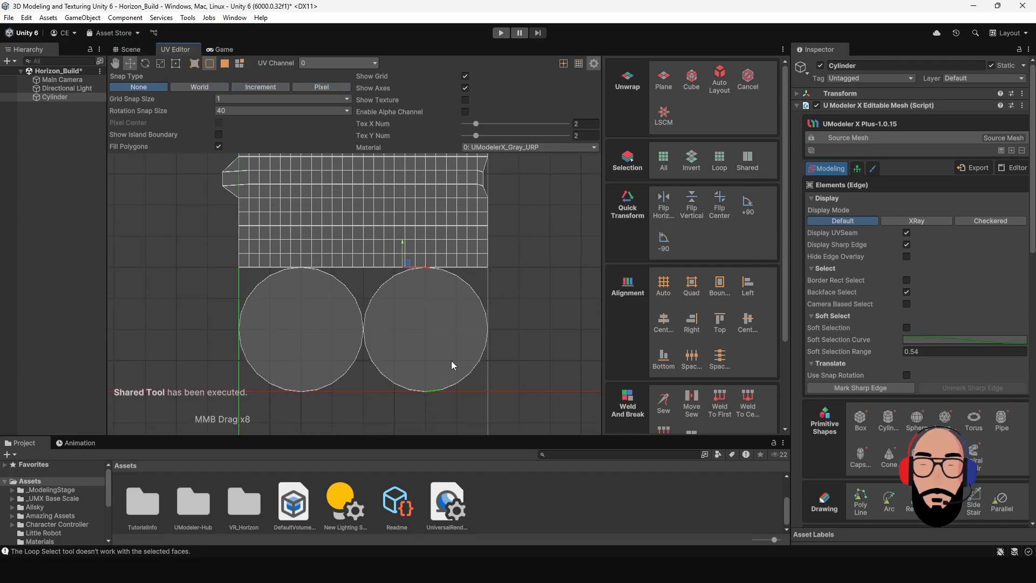
pyautogui.moveTo(405, 263)
pyautogui.mouseDown()
pyautogui.moveTo(400, 291)
pyautogui.moveTo(423, 270)
pyautogui.moveTo(398, 296)
pyautogui.moveTo(415, 266)
pyautogui.mouseUp()
pyautogui.scroll(-2, 406, 279)
pyautogui.moveTo(406, 278); pyautogui.dragTo(356, 176, button='middle')
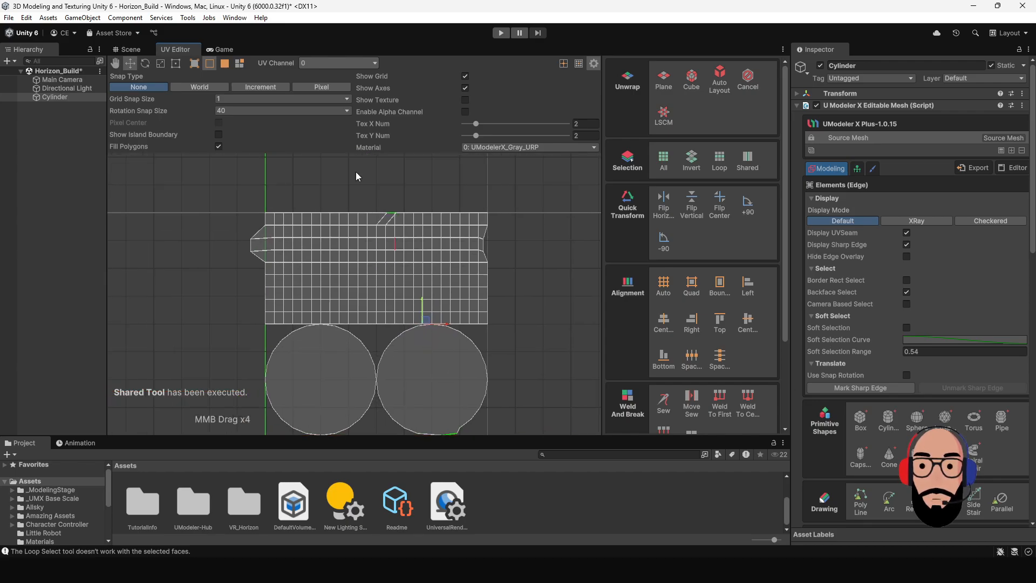
# Examine where the selected shared edge lies on the cylinder's top rim in the scene view.
pyautogui.click(145, 47)
pyautogui.keyDown('alt'); pyautogui.moveTo(374, 196); pyautogui.dragTo(461, 206); pyautogui.keyUp('alt')
pyautogui.scroll(2, 422, 240)
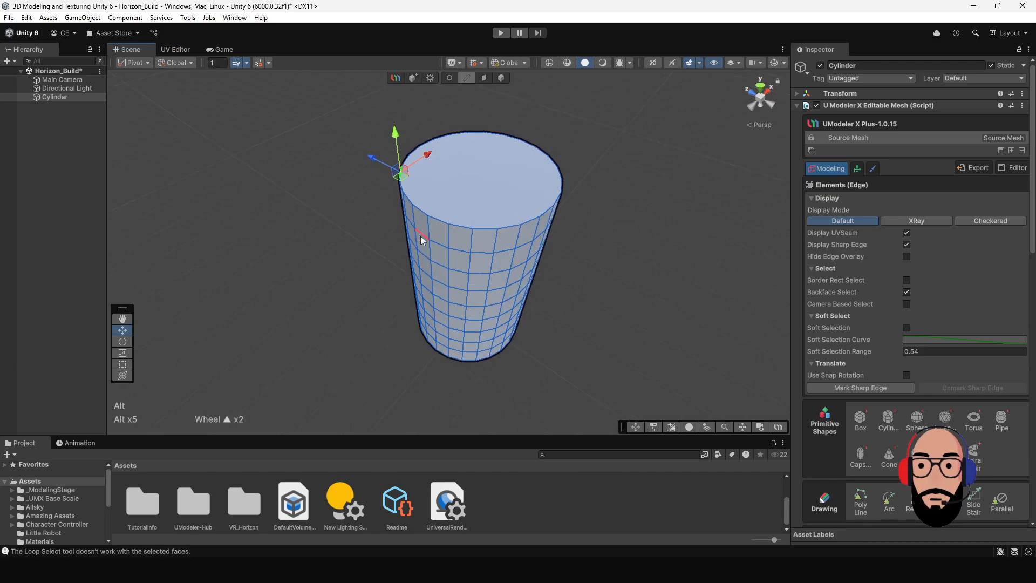
# Compare the shared edge's position on the cylinder's top rim with its location in the UV layout.
pyautogui.keyDown('alt'); pyautogui.moveTo(423, 240); pyautogui.dragTo(509, 185); pyautogui.keyUp('alt')
pyautogui.scroll(3, 507, 181)
pyautogui.moveTo(490, 193); pyautogui.dragTo(506, 235, button='middle')
pyautogui.keyDown('alt'); pyautogui.moveTo(505, 236); pyautogui.dragTo(451, 222); pyautogui.keyUp('alt')
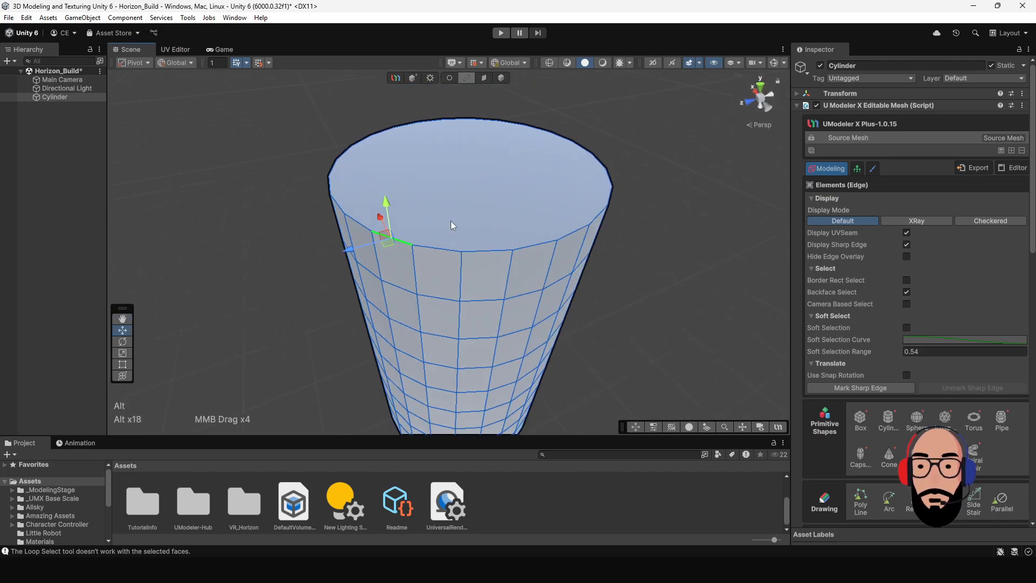
pyautogui.click(176, 51)
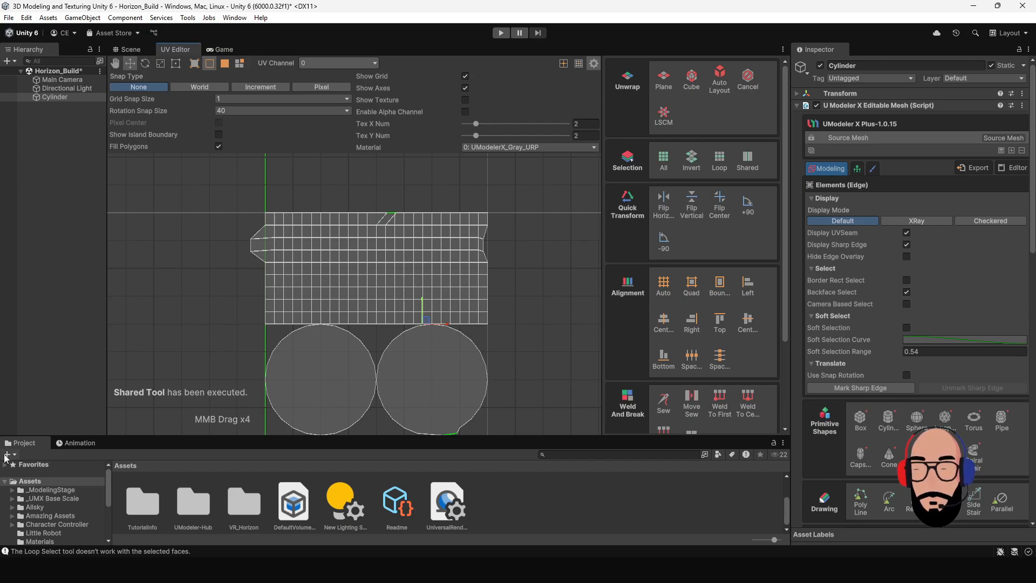
pyautogui.scroll(-3, 360, 300)
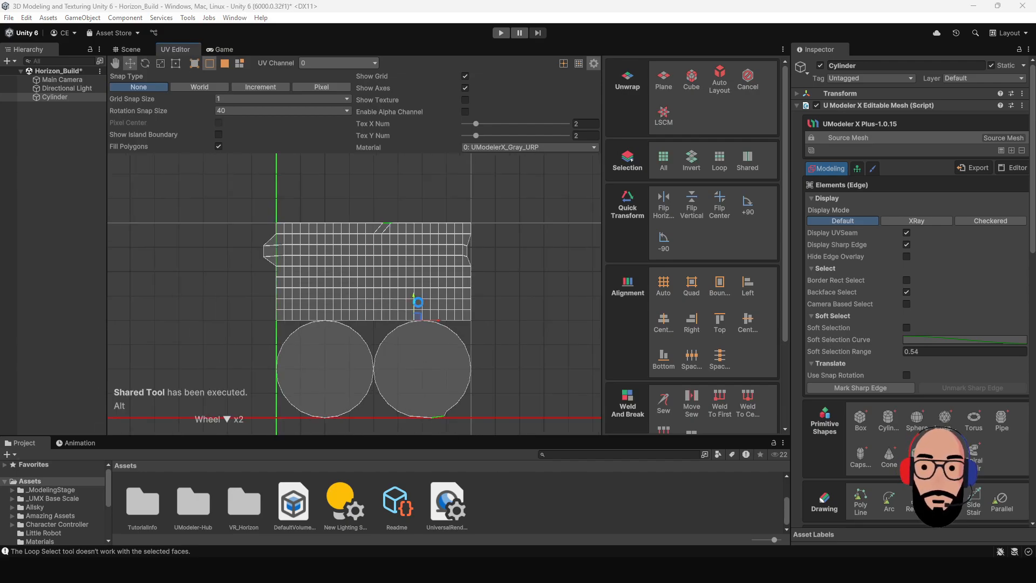
pyautogui.keyDown('alt'); pyautogui.moveTo(419, 303); pyautogui.dragTo(424, 264, button='middle'); pyautogui.keyUp('alt')
pyautogui.press('alt')
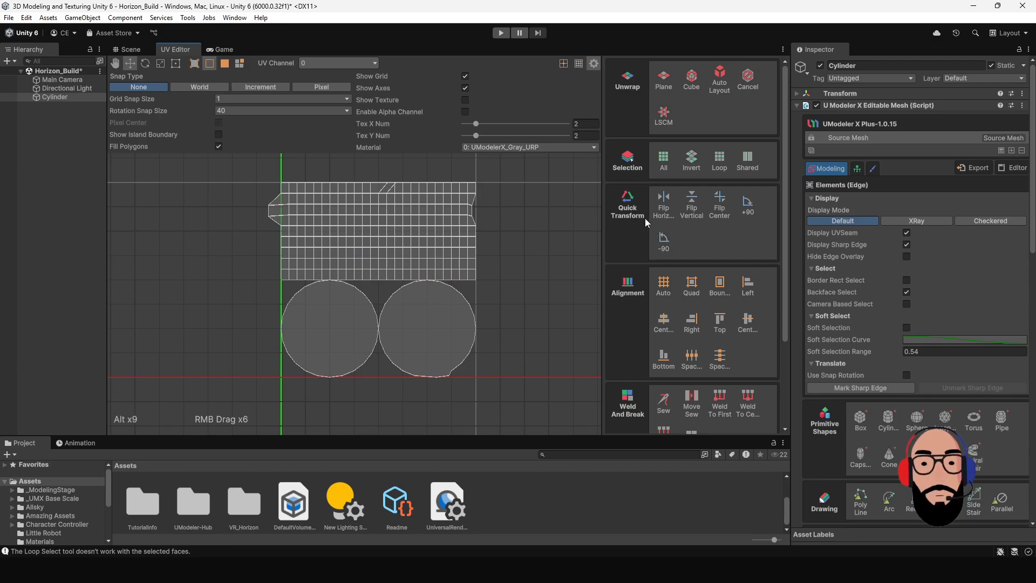
# Delete the whole cylinder object from the scene.
pyautogui.click(129, 49)
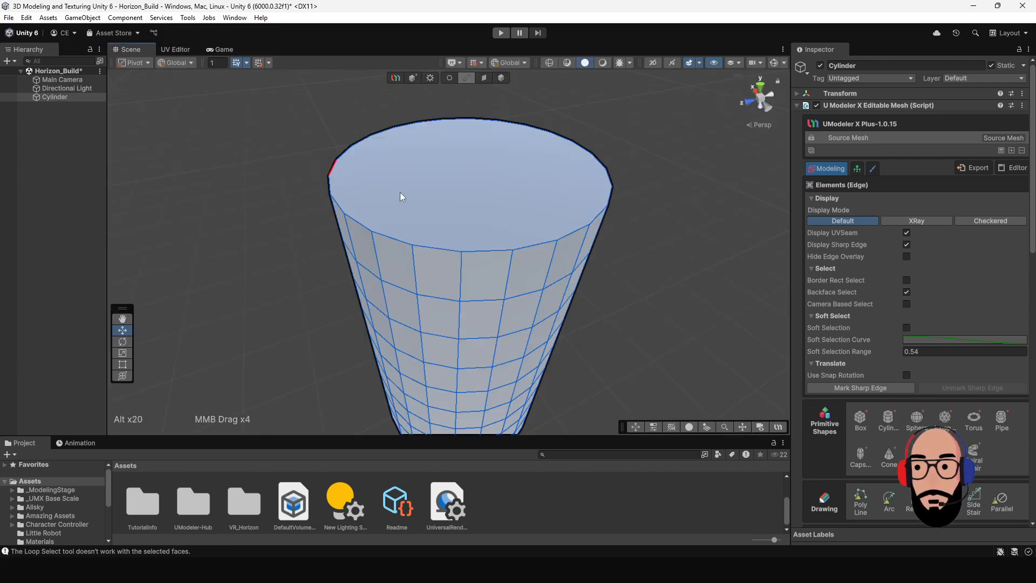
pyautogui.click(503, 79)
pyautogui.scroll(-4, 495, 198)
pyautogui.keyDown('alt'); pyautogui.moveTo(494, 197); pyautogui.dragTo(397, 167); pyautogui.keyUp('alt')
pyautogui.press('Delete')
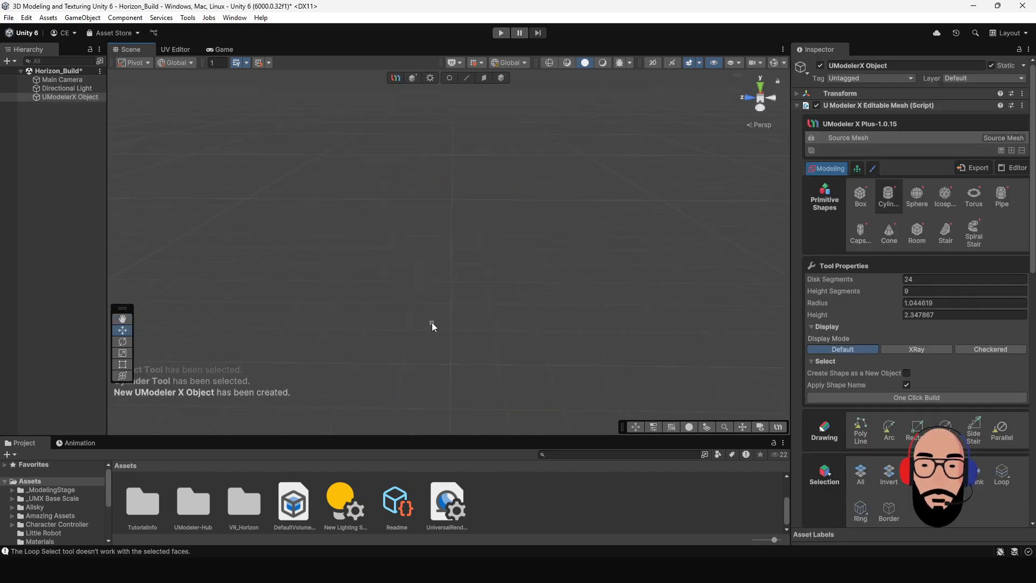
pyautogui.moveTo(431, 322); pyautogui.dragTo(451, 332)
pyautogui.click(511, 107)
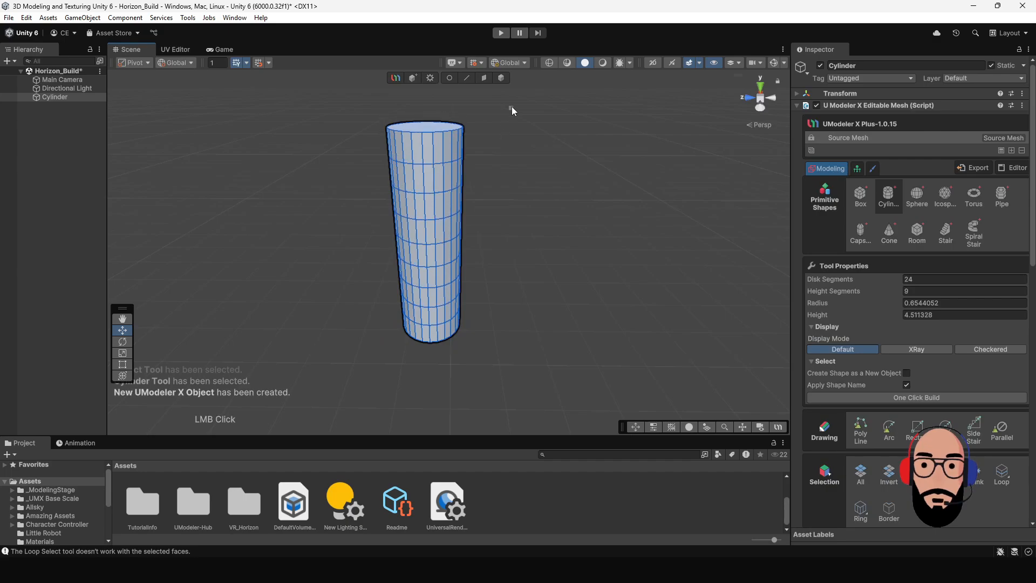
pyautogui.click(504, 79)
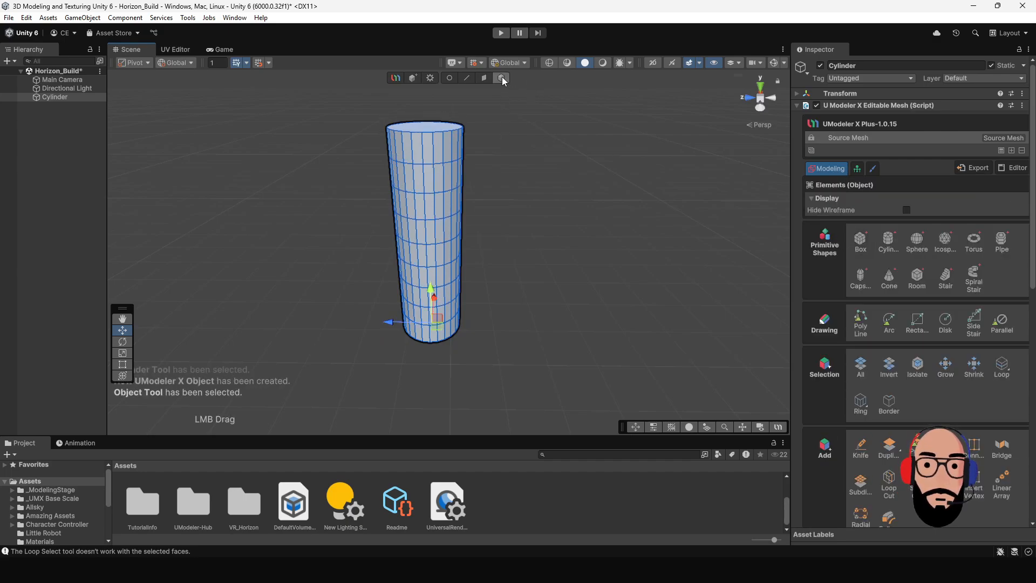
pyautogui.press('Delete')
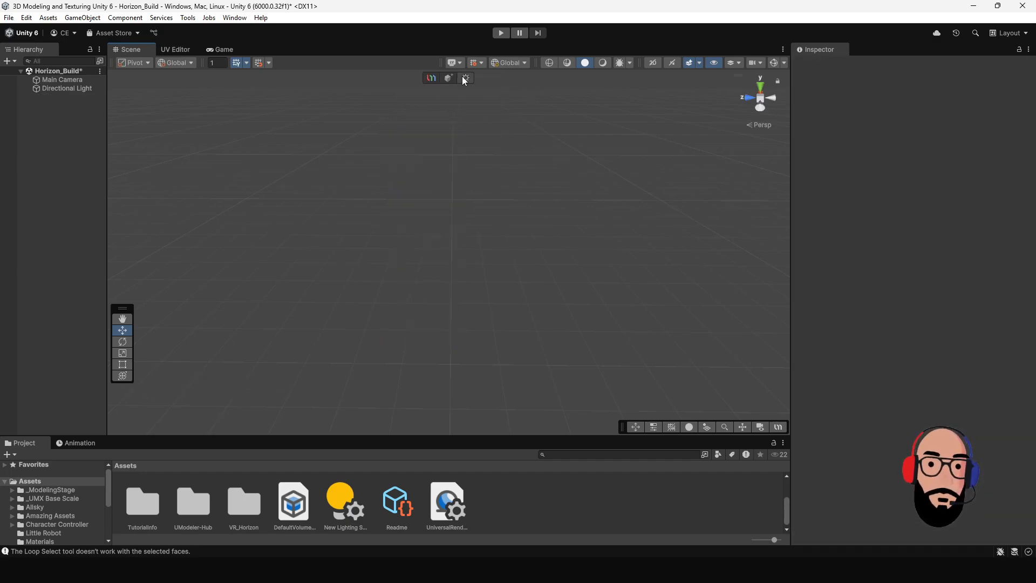
# Create a box primitive on the ground grid, about 0.78 wide, 0.98 deep and 0.79 high.
pyautogui.click(448, 79)
pyautogui.click(861, 195)
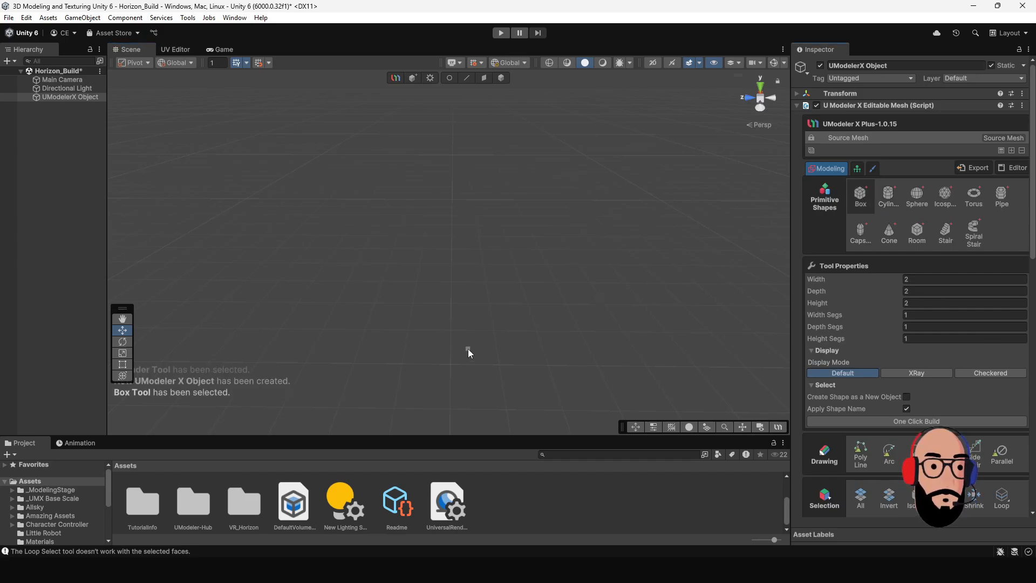
pyautogui.moveTo(447, 341); pyautogui.dragTo(494, 370)
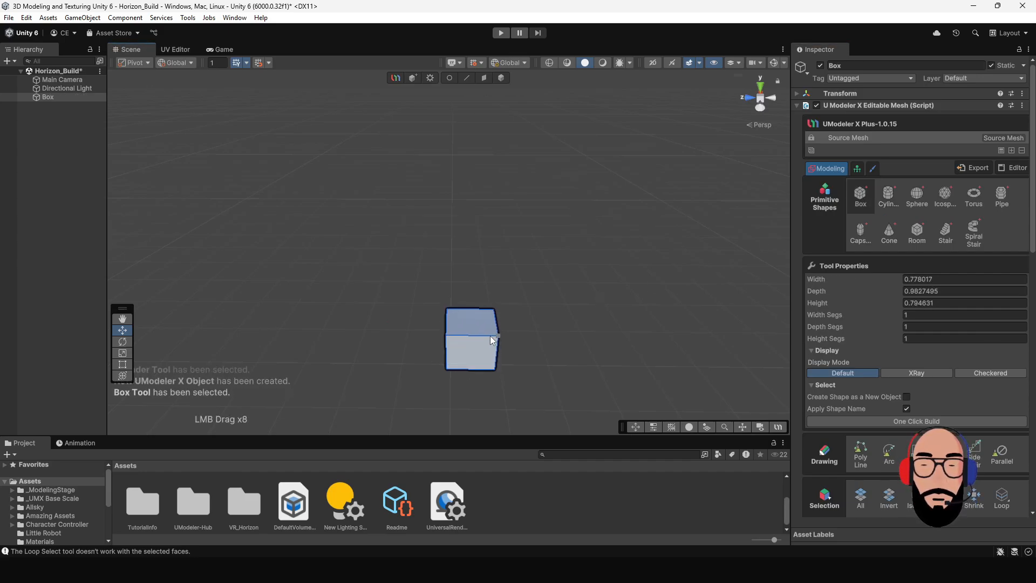
pyautogui.click(480, 312)
# Extrude the box's top face upward into a tall post with a two-segment arm extending from one upper side.
pyautogui.click(485, 79)
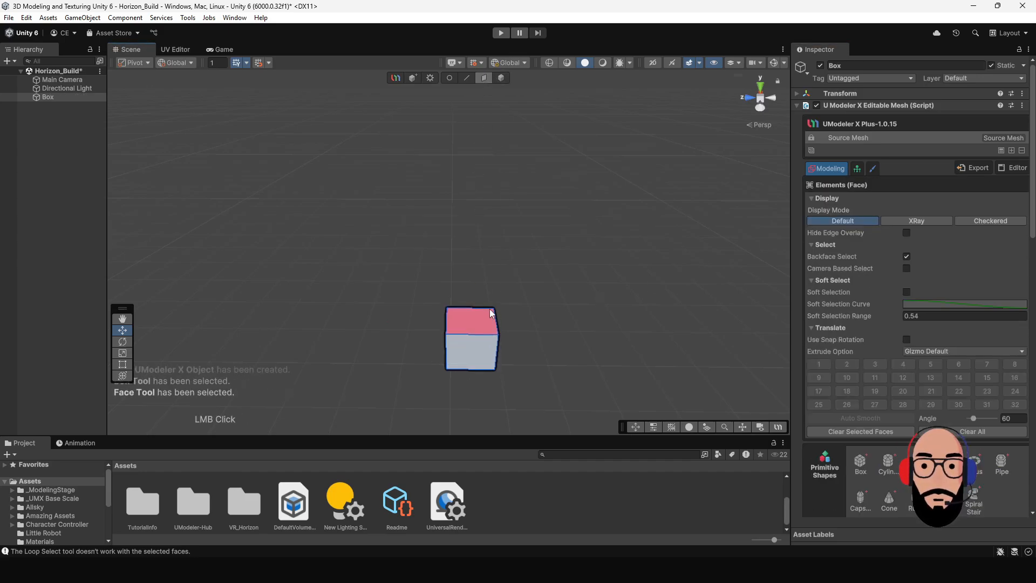
pyautogui.click(471, 316)
pyautogui.keyDown('shift'); pyautogui.moveTo(477, 289); pyautogui.dragTo(539, 216); pyautogui.keyUp('shift')
pyautogui.click(492, 194)
# Extrude the post's top face slightly upward and the upper side face opposite the long arm outward into a short arm.
pyautogui.click(466, 154)
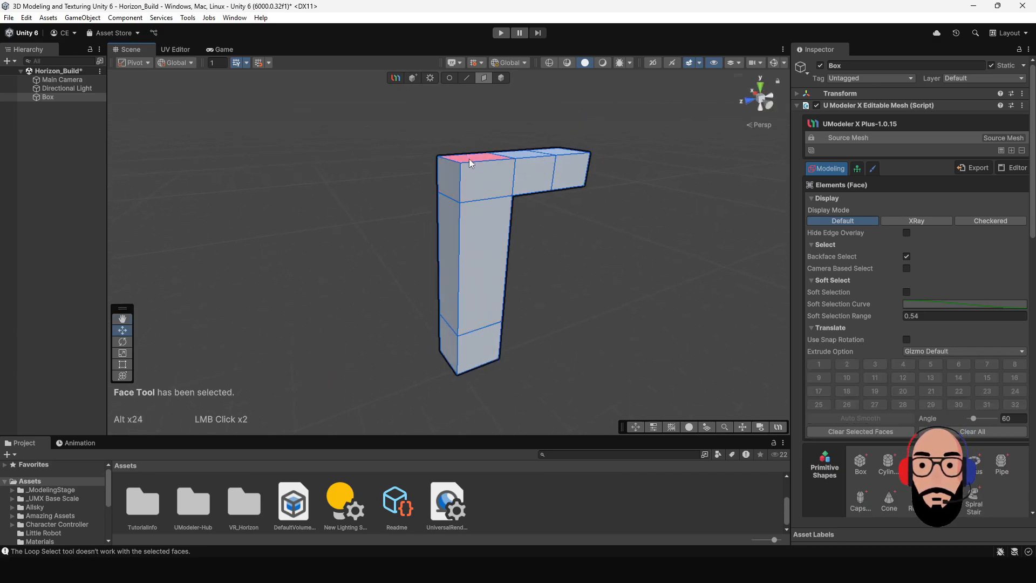
pyautogui.keyDown('shift'); pyautogui.moveTo(477, 124); pyautogui.dragTo(477, 111); pyautogui.keyUp('shift')
pyautogui.click(449, 177)
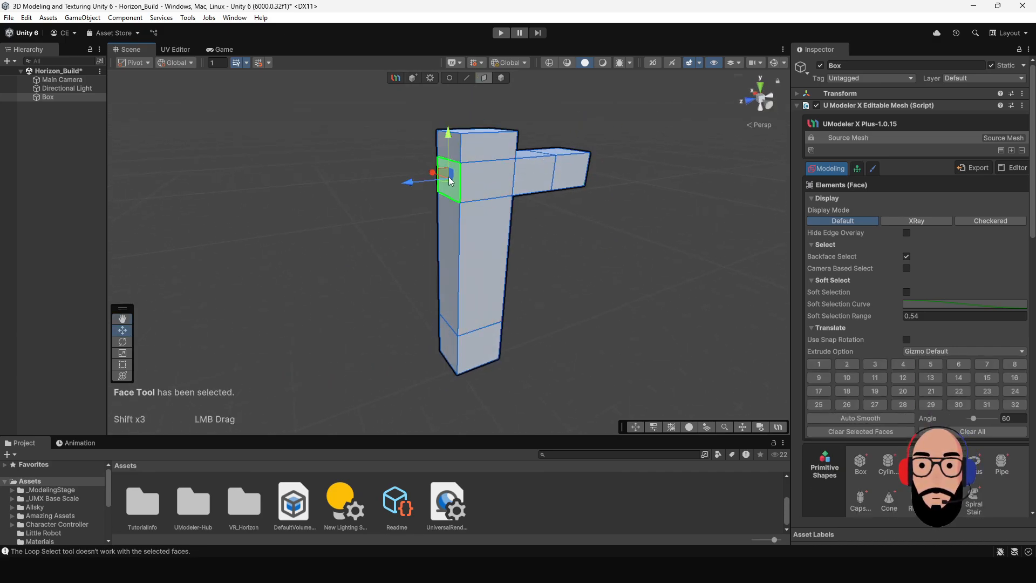
pyautogui.keyDown('shift'); pyautogui.moveTo(411, 182); pyautogui.dragTo(442, 224); pyautogui.keyUp('shift')
# Select all faces of the T-shaped model, viewed from an angle that shows the whole shape.
pyautogui.click(501, 77)
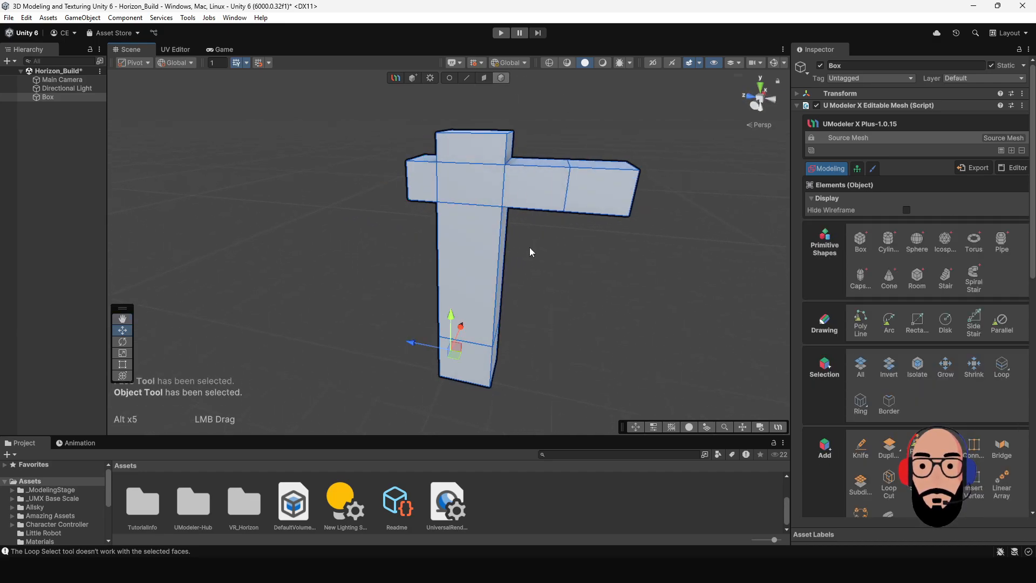
pyautogui.keyDown('alt'); pyautogui.moveTo(530, 251); pyautogui.dragTo(439, 91); pyautogui.keyUp('alt')
pyautogui.click(484, 78)
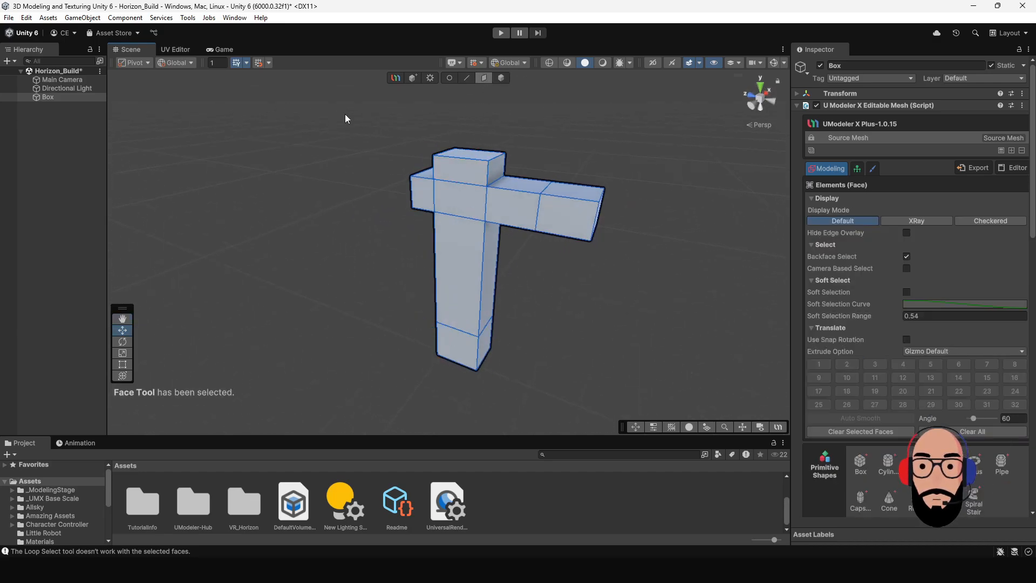
pyautogui.moveTo(359, 112); pyautogui.dragTo(664, 399)
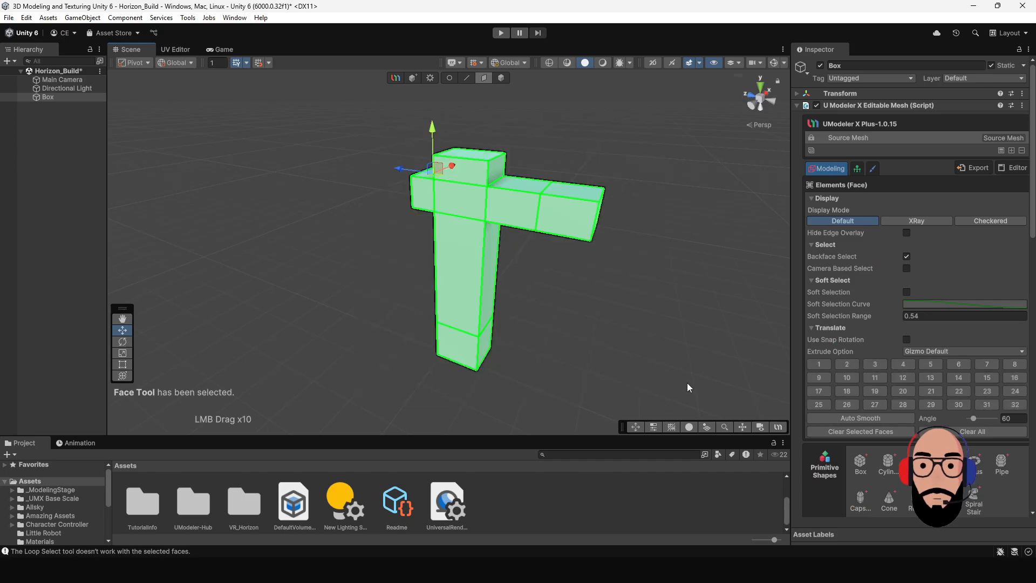
# Unwrap the selected faces in the UV Editor with the Cube projection, leaving Individual disabled.
pyautogui.click(1015, 167)
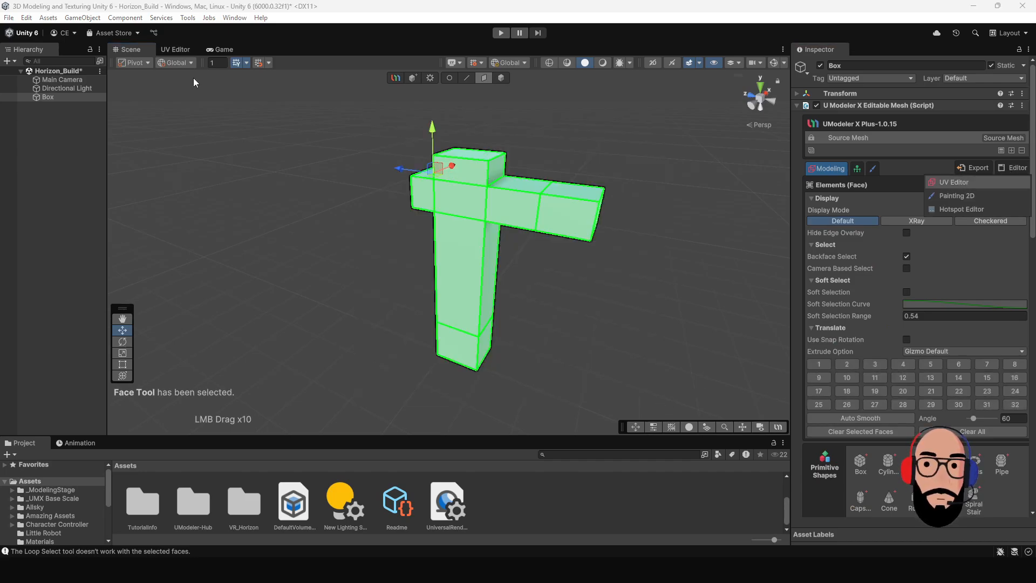
pyautogui.click(184, 50)
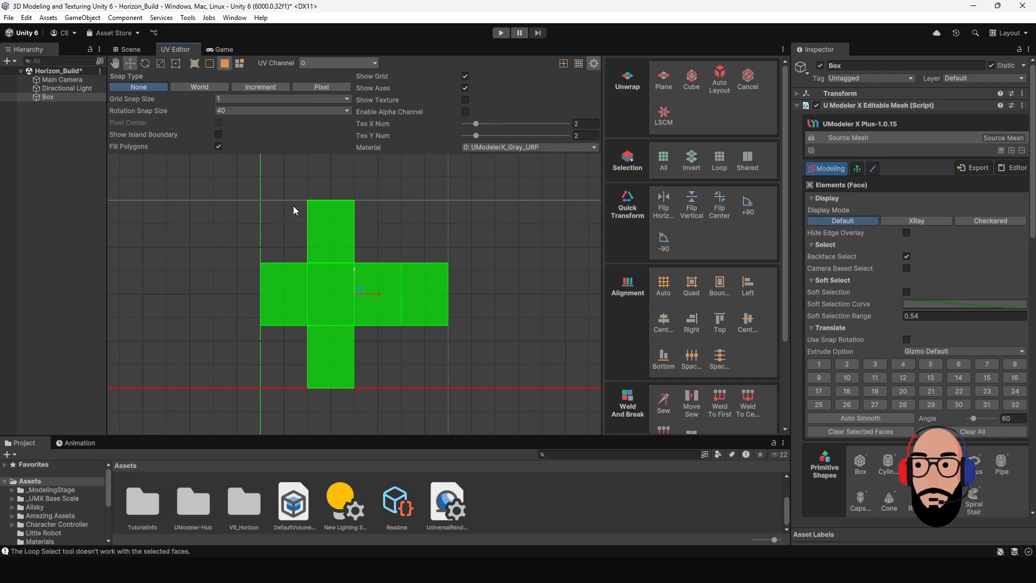
pyautogui.scroll(3, 322, 279)
pyautogui.scroll(-1, 326, 297)
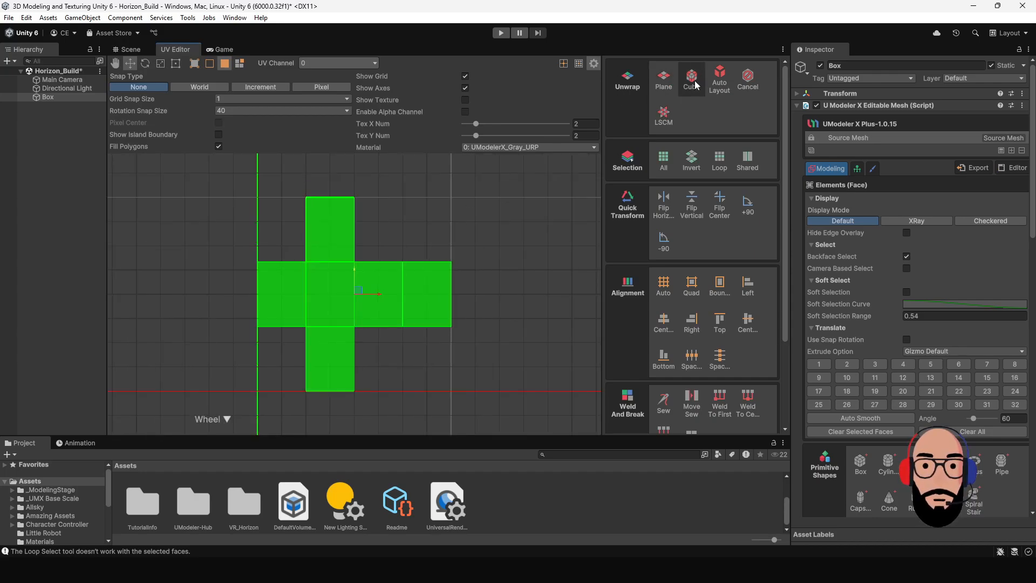
pyautogui.click(692, 80)
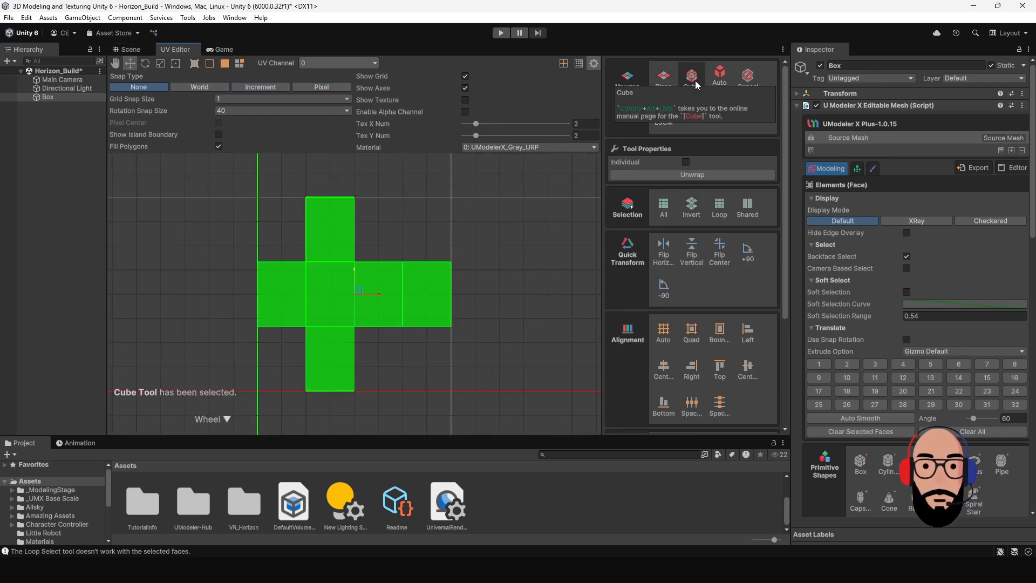
pyautogui.click(667, 177)
# Select only the upper T-shaped group of UV faces, try moving it slightly upward, and undo the move.
pyautogui.scroll(3, 258, 295)
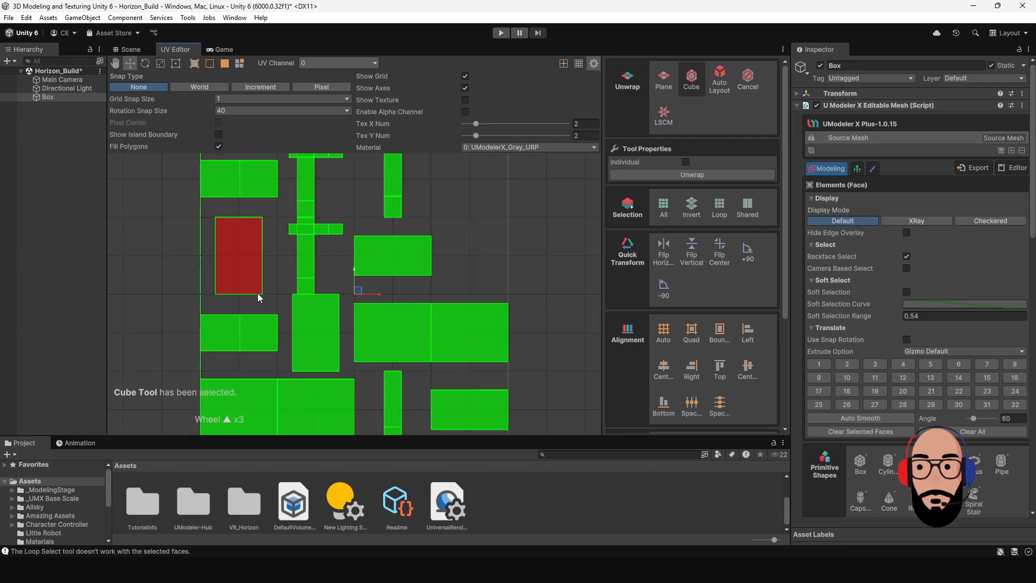
pyautogui.keyDown('alt'); pyautogui.moveTo(279, 285); pyautogui.dragTo(305, 352, button='middle'); pyautogui.keyUp('alt')
pyautogui.scroll(1, 344, 257)
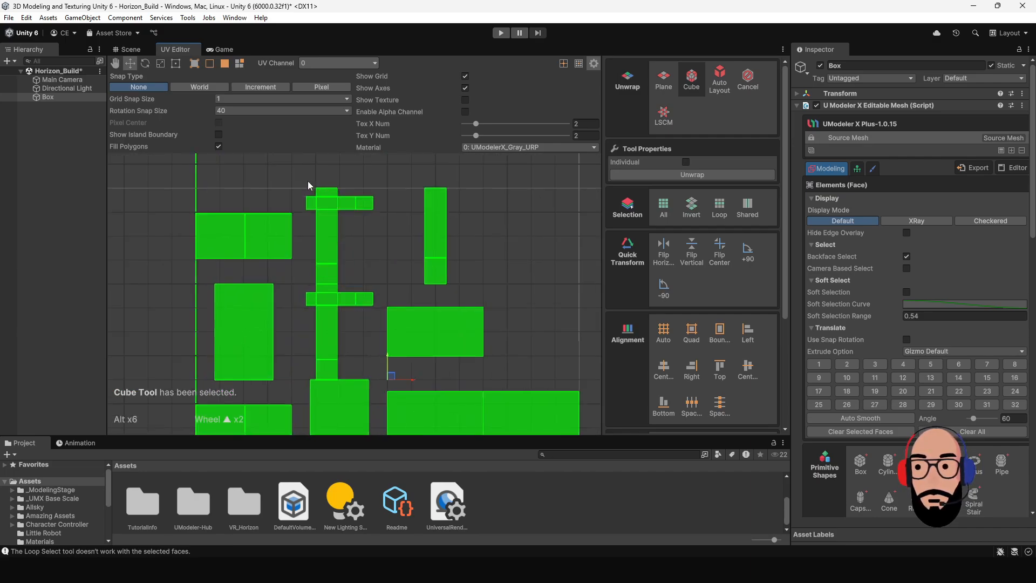
pyautogui.moveTo(377, 275); pyautogui.dragTo(381, 283)
pyautogui.moveTo(342, 234); pyautogui.dragTo(344, 214)
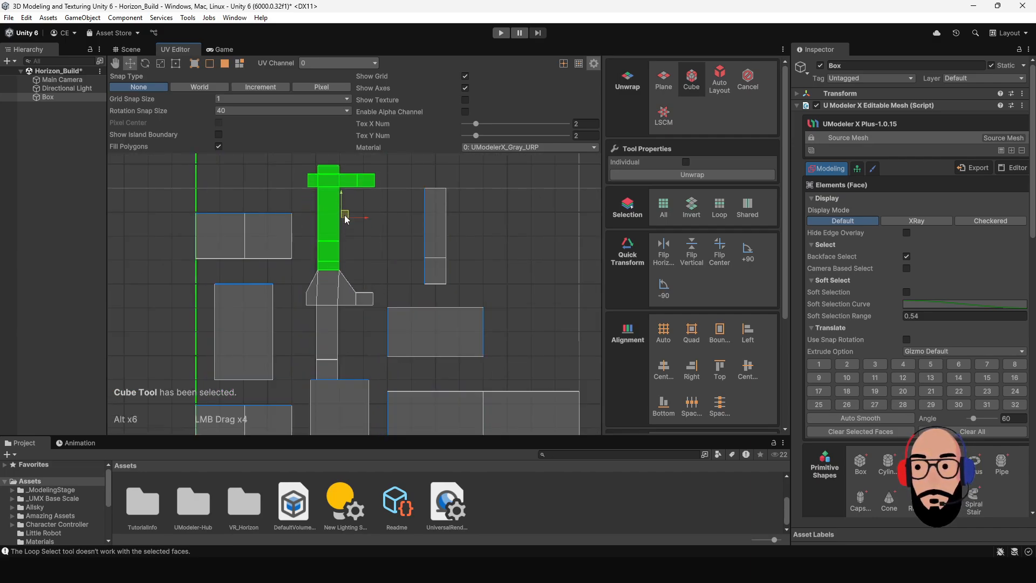
pyautogui.hotkey('ctrl', 'z')
# Detach the selected T-shaped faces from the adjoining UV island and move them up and to the right into empty space.
pyautogui.moveTo(371, 300); pyautogui.dragTo(363, 283, button='middle')
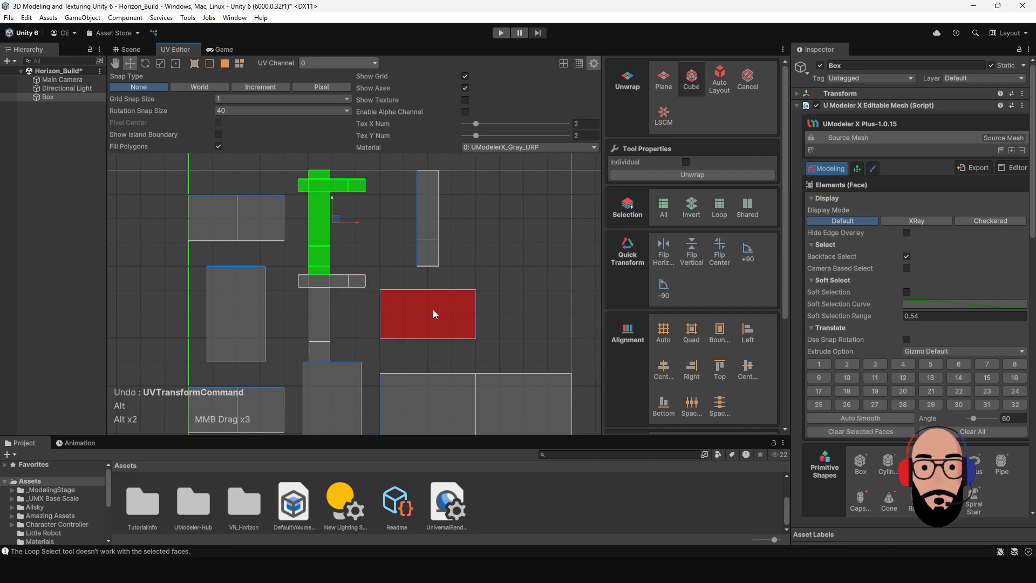
pyautogui.scroll(-3, 368, 296)
pyautogui.keyDown('alt'); pyautogui.moveTo(438, 352); pyautogui.dragTo(423, 326, button='middle'); pyautogui.keyUp('alt')
pyautogui.scroll(2, 423, 326)
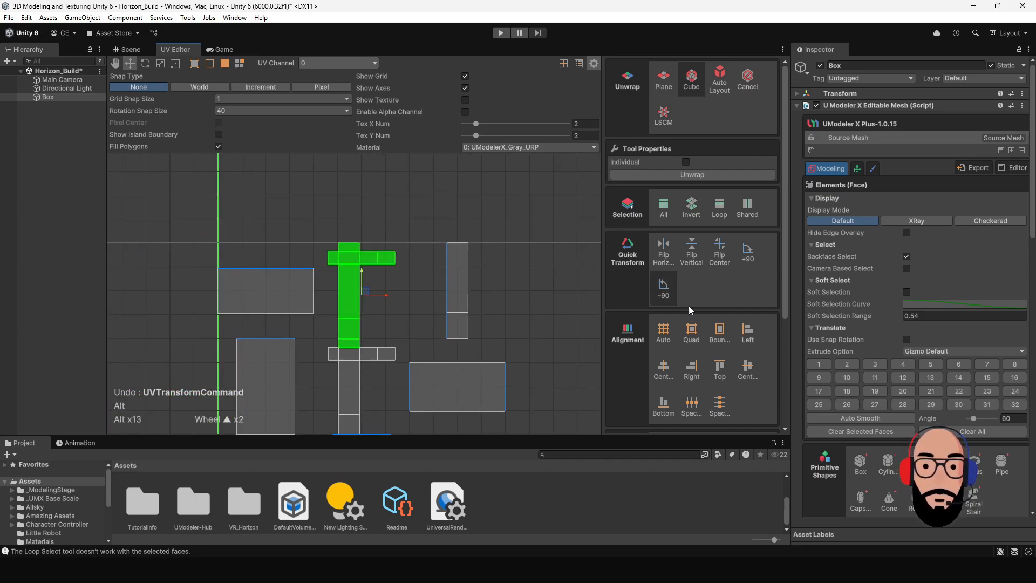
pyautogui.scroll(-2, 701, 358)
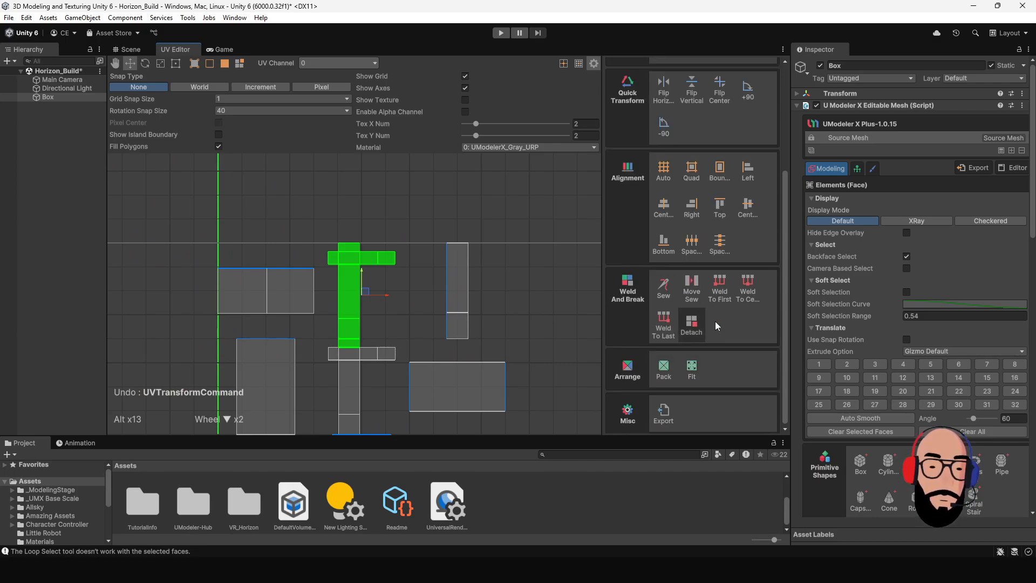
pyautogui.click(695, 330)
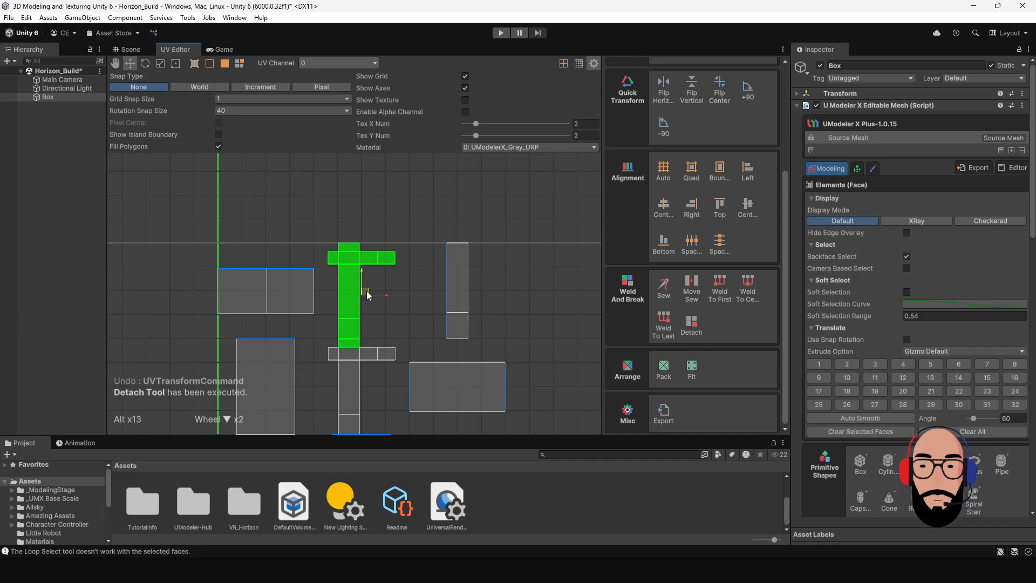
pyautogui.moveTo(367, 296); pyautogui.dragTo(394, 262)
# Apply Flip Horizontal to the detached T-shaped UV island, reversing the flip each time.
pyautogui.scroll(2, 701, 250)
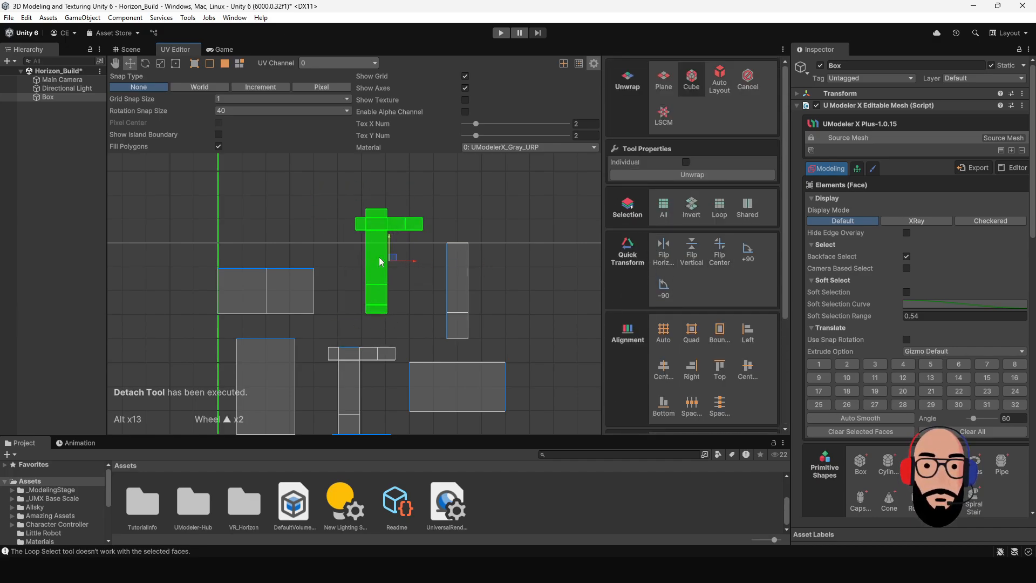
pyautogui.scroll(7, 438, 260)
pyautogui.keyDown('alt'); pyautogui.moveTo(497, 245); pyautogui.dragTo(440, 317, button='middle'); pyautogui.keyUp('alt')
pyautogui.scroll(-1, 440, 318)
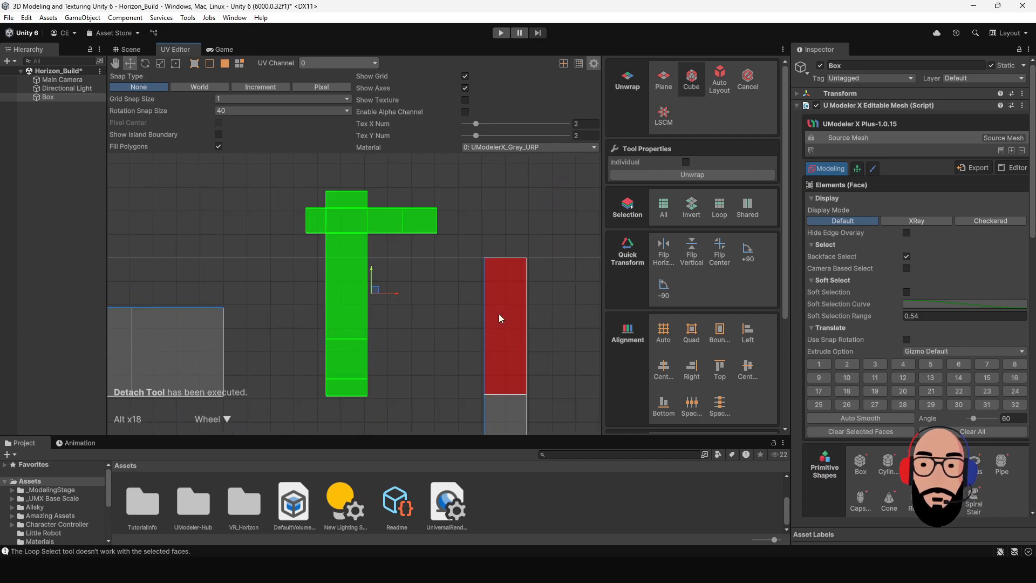
pyautogui.click(664, 245)
pyautogui.click(665, 244)
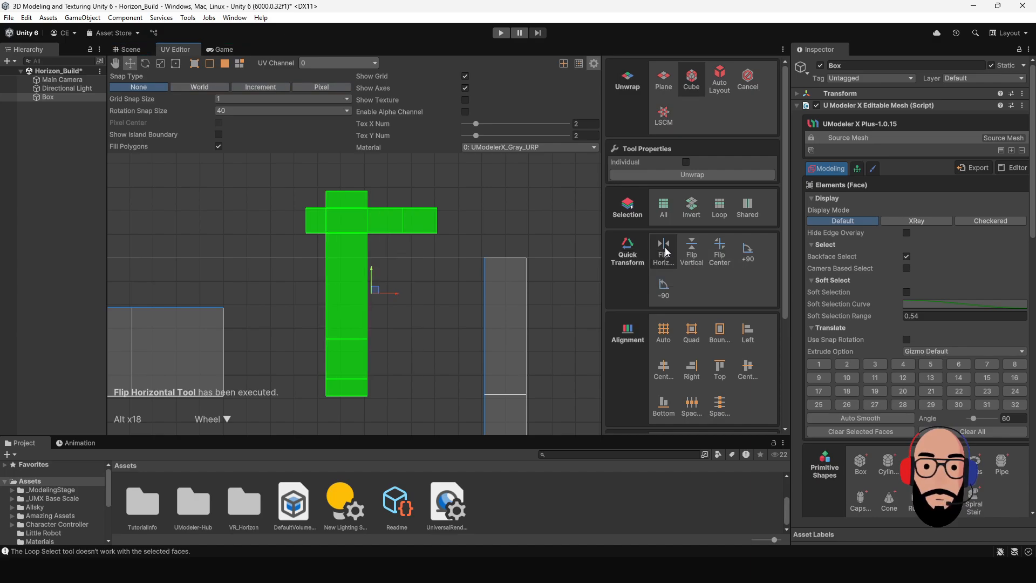
pyautogui.click(665, 247)
pyautogui.click(665, 247)
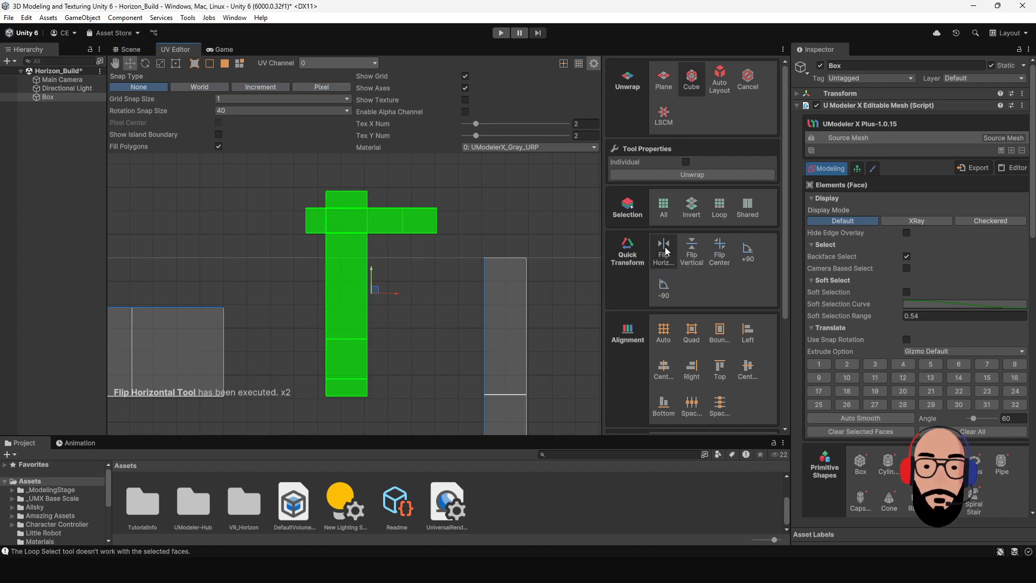
# Apply Flip Vertical to the T-shaped UV island several times, undoing each flip.
pyautogui.click(693, 247)
pyautogui.hotkey('ctrl', 'z')
pyautogui.click(694, 247)
pyautogui.hotkey('ctrl', 'z')
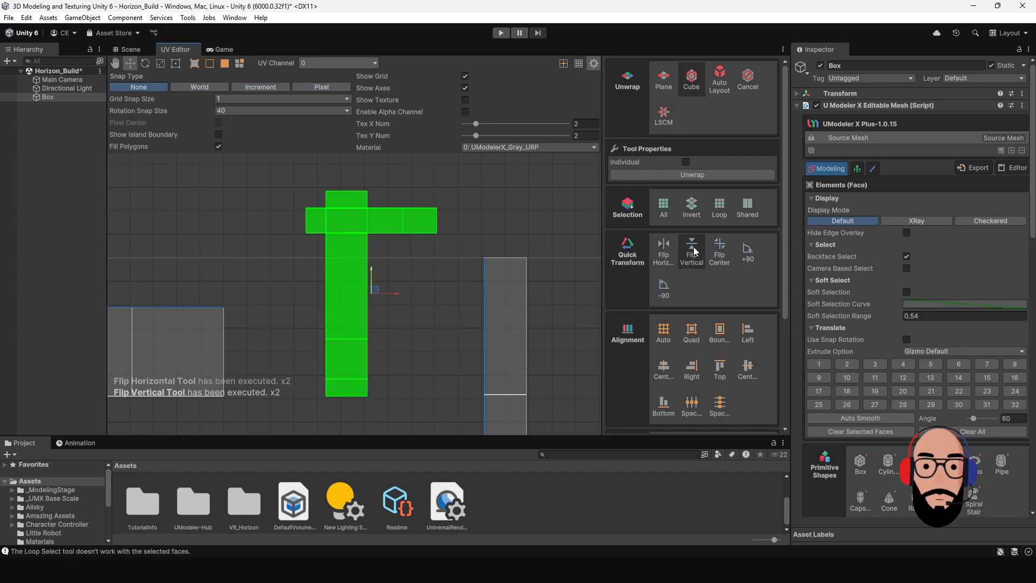
pyautogui.click(695, 251)
pyautogui.hotkey('ctrl', 'z')
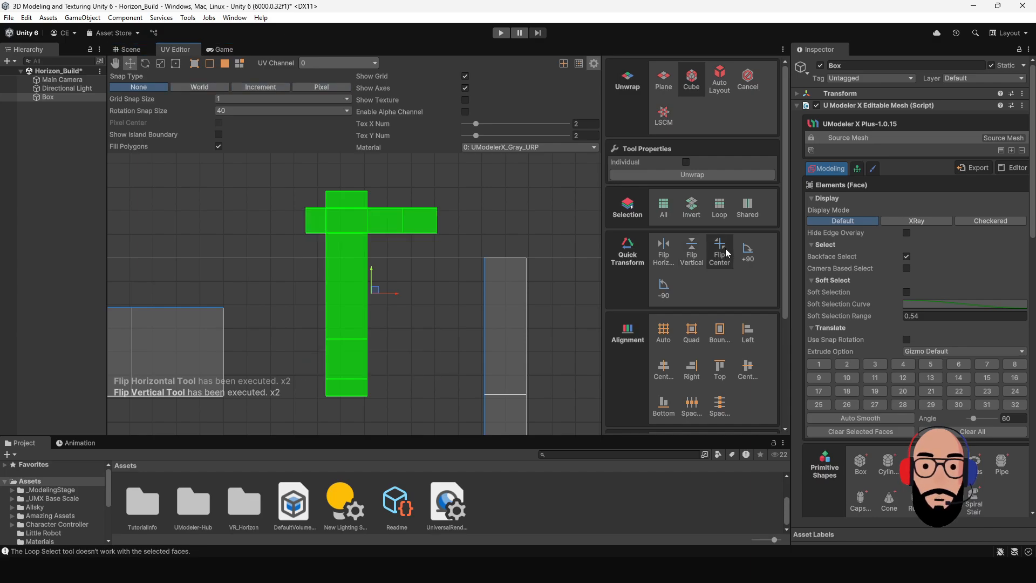
# Apply Flip Center to the T-shaped UV island, undo it, and apply Flip Center again.
pyautogui.click(719, 251)
pyautogui.hotkey('ctrl', 'z')
pyautogui.click(719, 250)
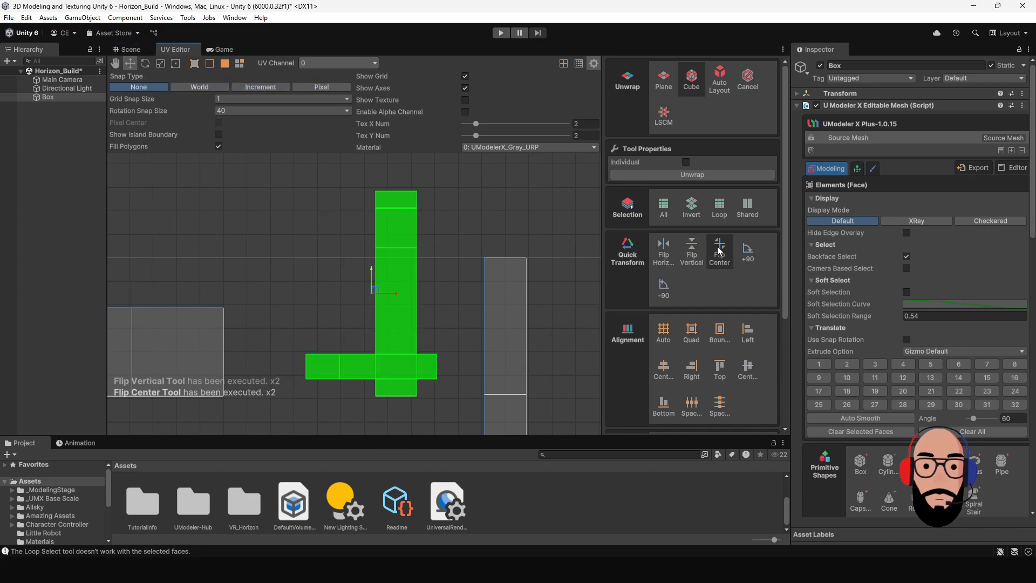
# Undo the last Flip Center and rotate the T-shaped UV island repeatedly in +90 steps through a full turn.
pyautogui.hotkey('ctrl', 'z')
pyautogui.click(751, 255)
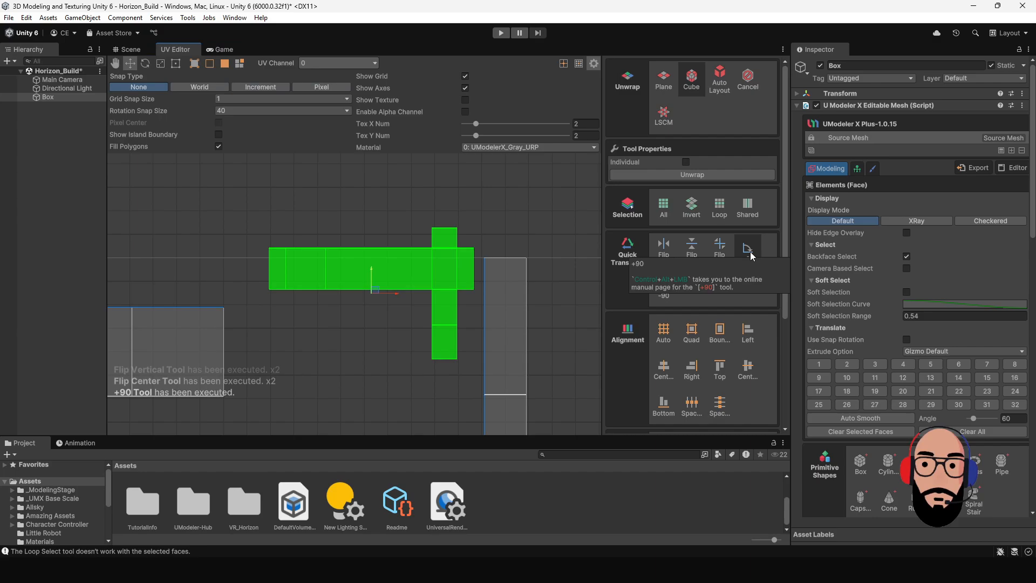
pyautogui.click(752, 255)
pyautogui.click(752, 256)
pyautogui.click(751, 256)
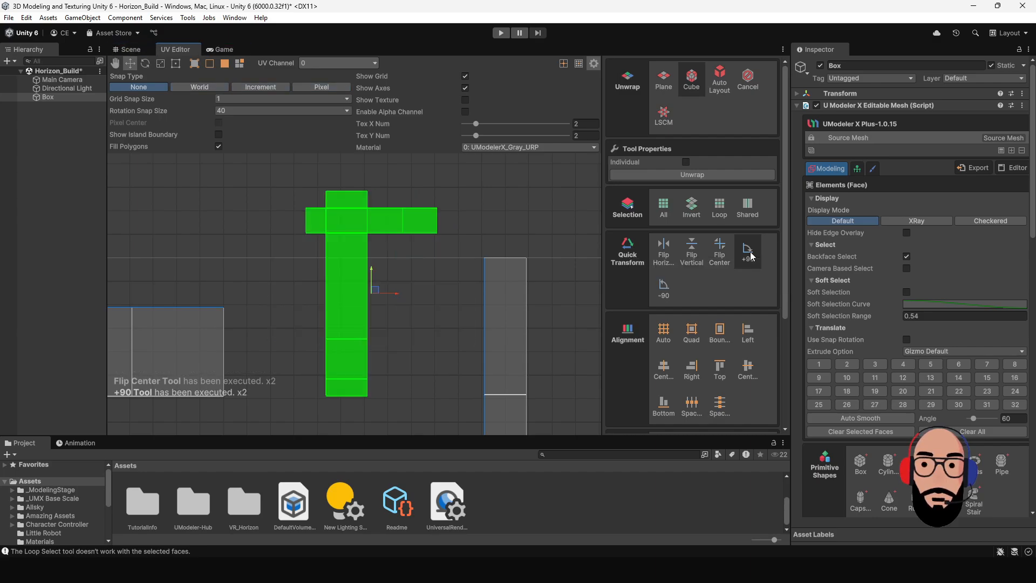
pyautogui.click(751, 256)
pyautogui.click(751, 256)
pyautogui.click(751, 256)
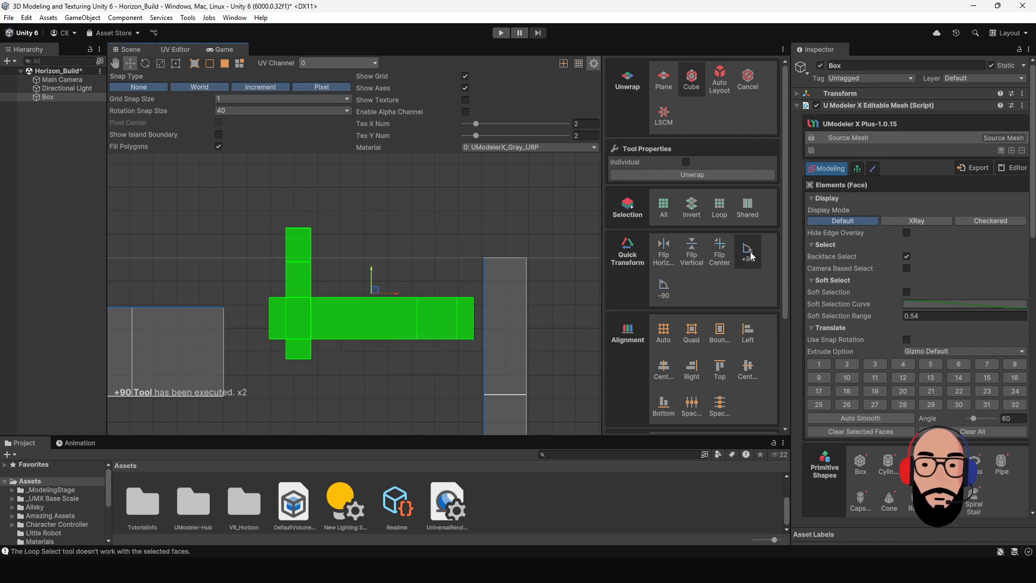
pyautogui.click(750, 253)
# Select a face of the two-face UV island beside the vertical axis and extend the selection to the whole island with Shared.
pyautogui.scroll(-5, 361, 295)
pyautogui.keyDown('alt'); pyautogui.moveTo(387, 354); pyautogui.dragTo(385, 257, button='middle'); pyautogui.keyUp('alt')
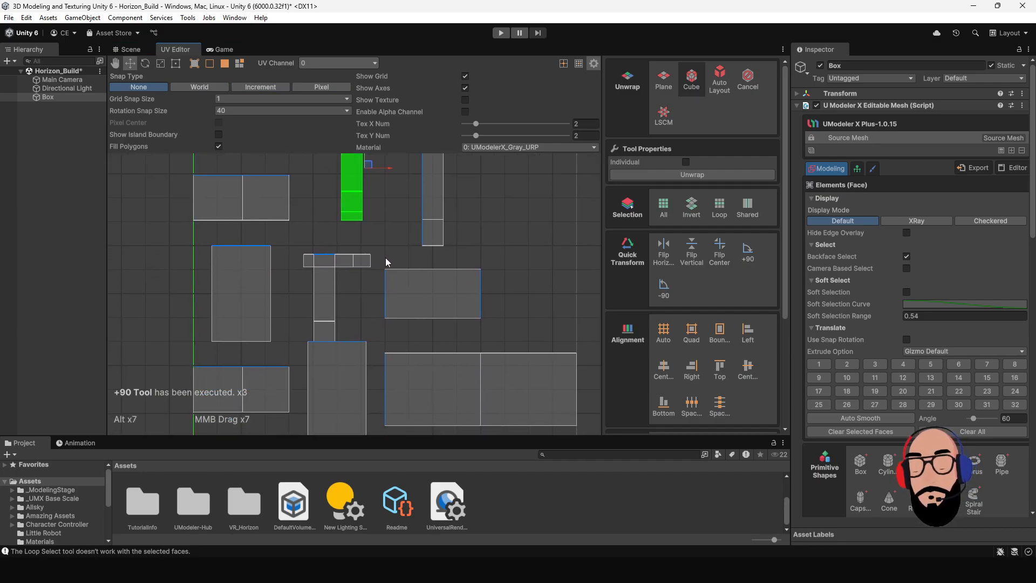
pyautogui.click(450, 278)
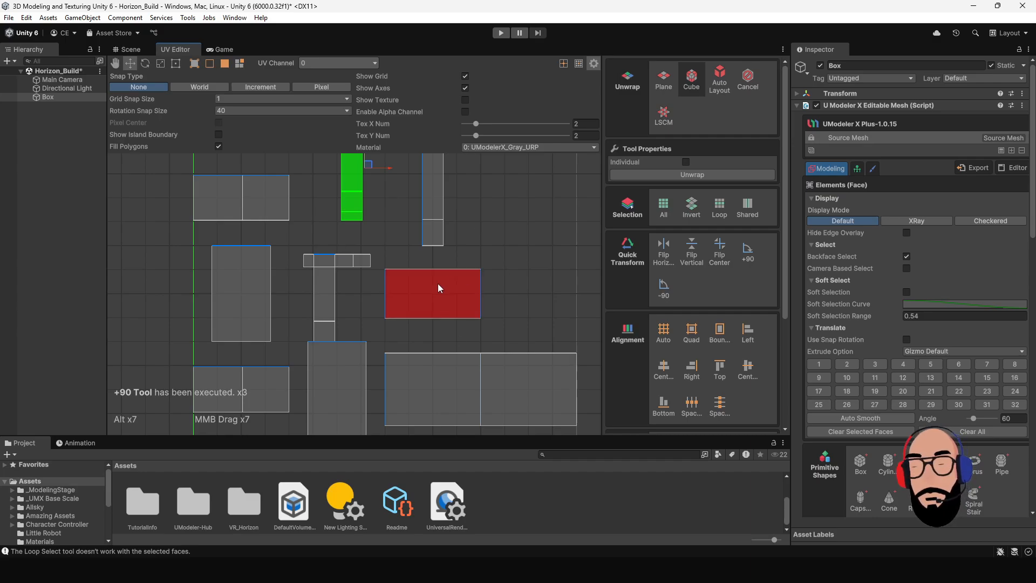
pyautogui.keyDown('alt'); pyautogui.moveTo(318, 358); pyautogui.dragTo(404, 275, button='middle'); pyautogui.keyUp('alt')
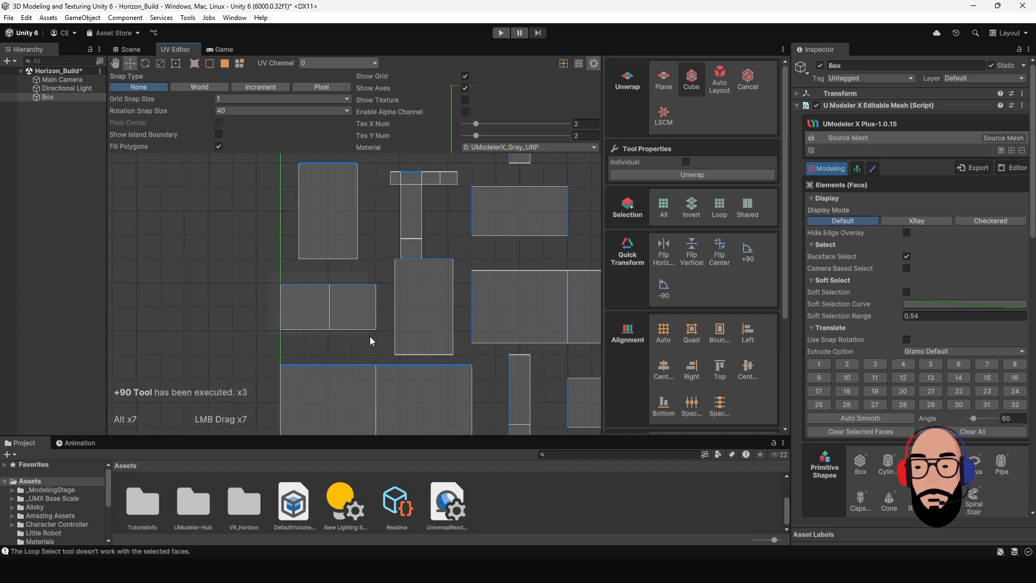
pyautogui.moveTo(370, 341); pyautogui.dragTo(366, 323)
pyautogui.click(747, 208)
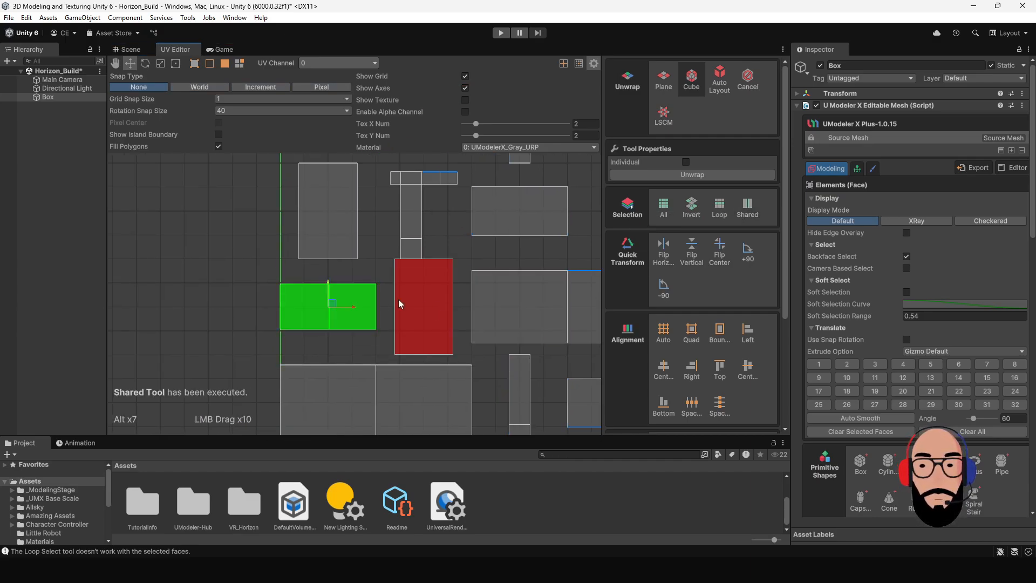
# Rotate the selected two-face UV island by +90 twice and apply Flip Center to it twice.
pyautogui.click(747, 251)
pyautogui.click(747, 251)
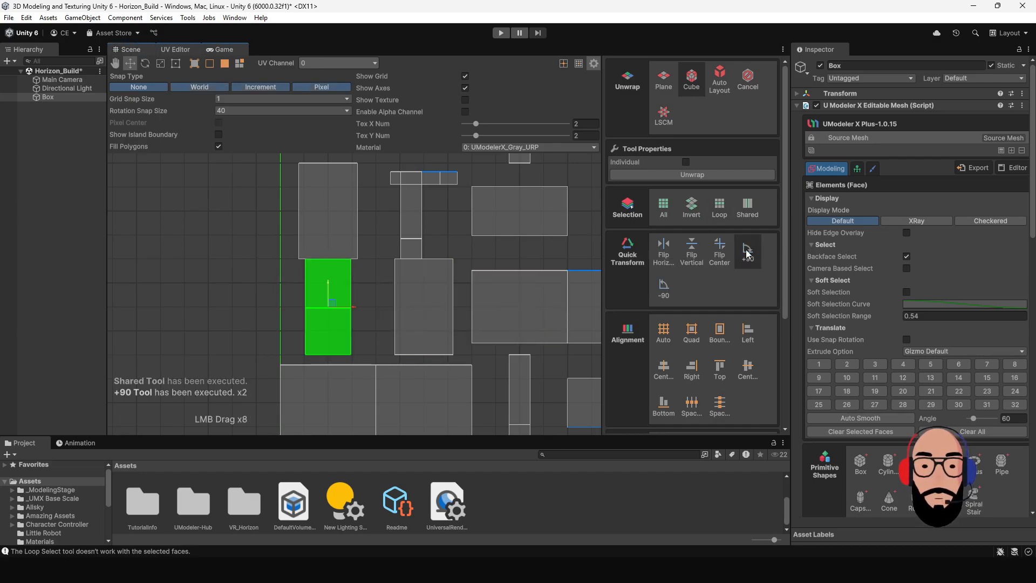
pyautogui.click(719, 251)
pyautogui.click(719, 251)
# Apply Flip Vertical three times and Flip Horizontal twice to the two-face UV island.
pyautogui.scroll(2, 329, 325)
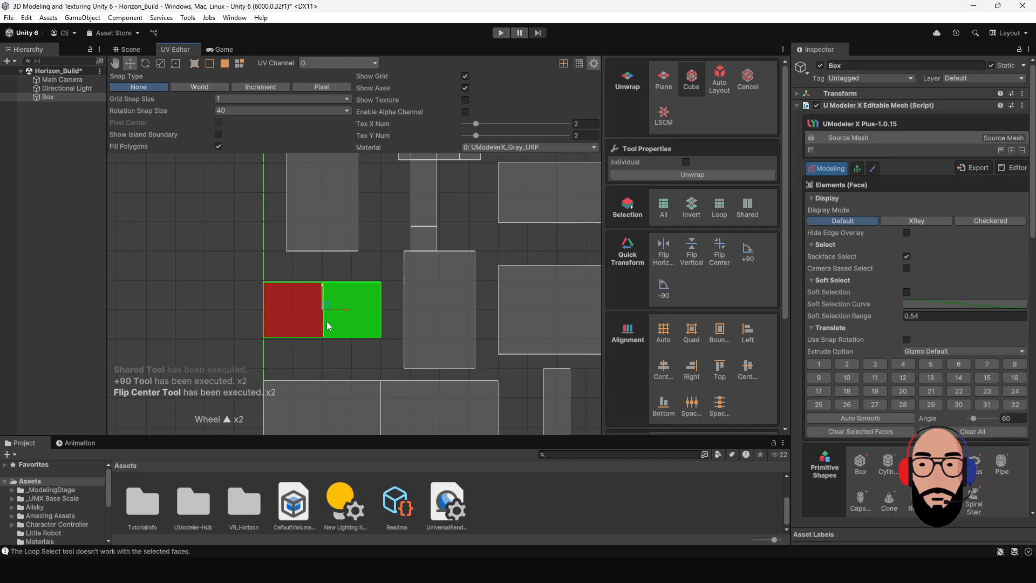
pyautogui.scroll(1, 323, 318)
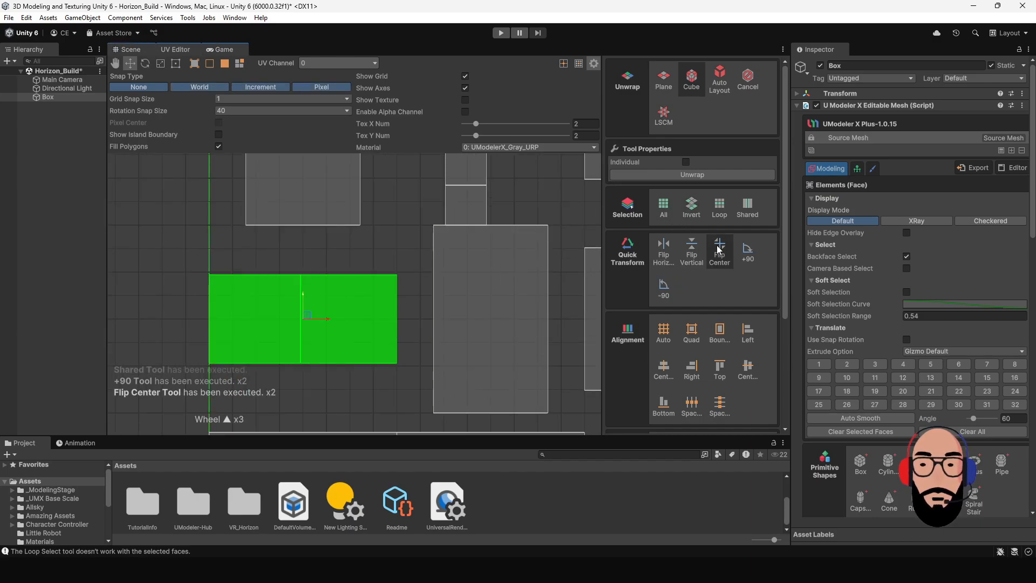
pyautogui.click(690, 249)
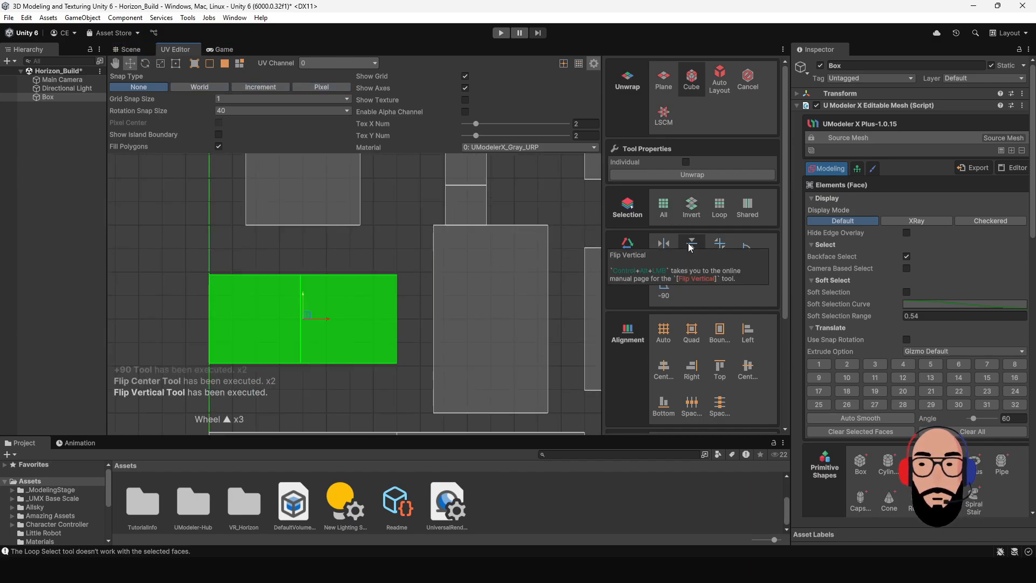
pyautogui.click(691, 249)
pyautogui.click(690, 249)
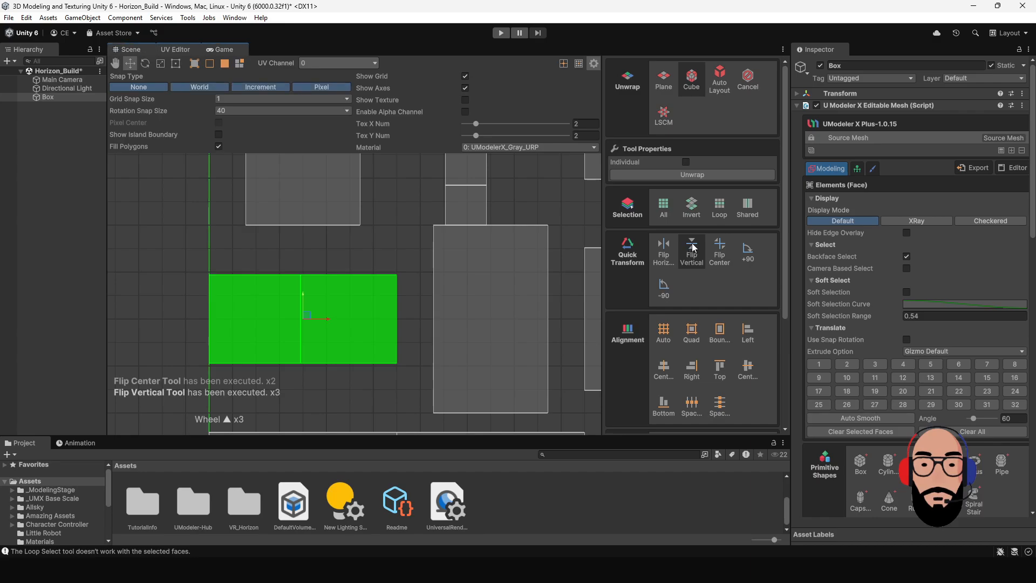
pyautogui.click(663, 248)
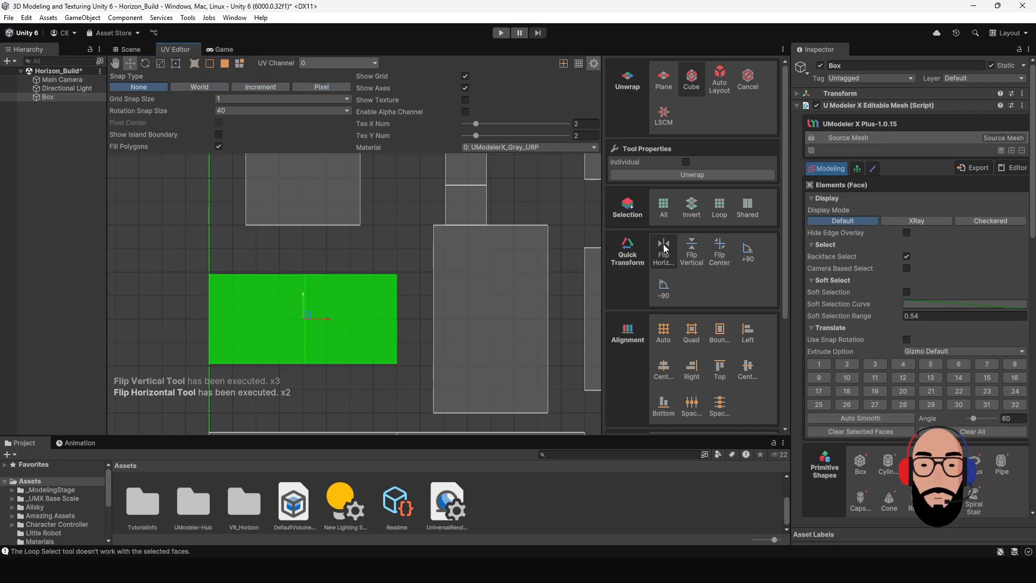
# Rotate the two-face UV island repeatedly by -90, with a single +90 rotation in between, leaving it horizontal.
pyautogui.press('alt')
pyautogui.keyDown('alt'); pyautogui.scroll(-3, 354, 295); pyautogui.keyUp('alt')
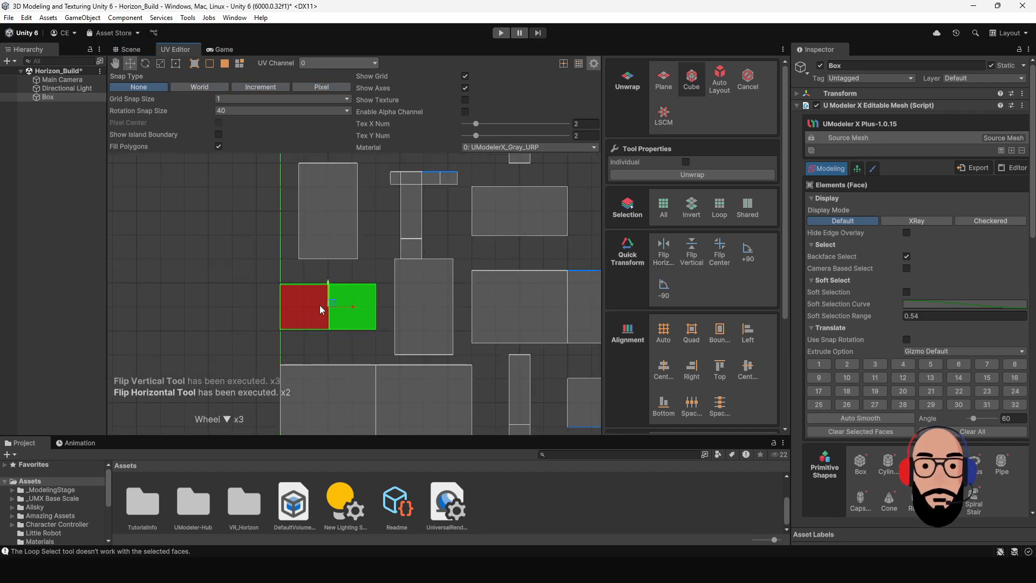
pyautogui.keyDown('alt'); pyautogui.moveTo(345, 276); pyautogui.dragTo(305, 300, button='middle'); pyautogui.keyUp('alt')
pyautogui.click(663, 292)
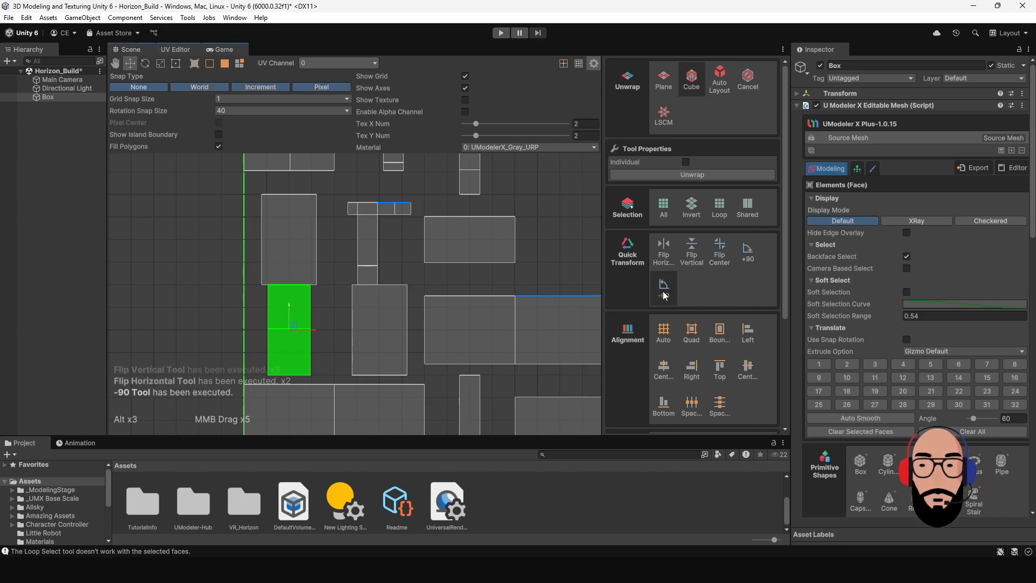
pyautogui.click(663, 292)
pyautogui.click(663, 292)
pyautogui.click(746, 255)
pyautogui.click(659, 289)
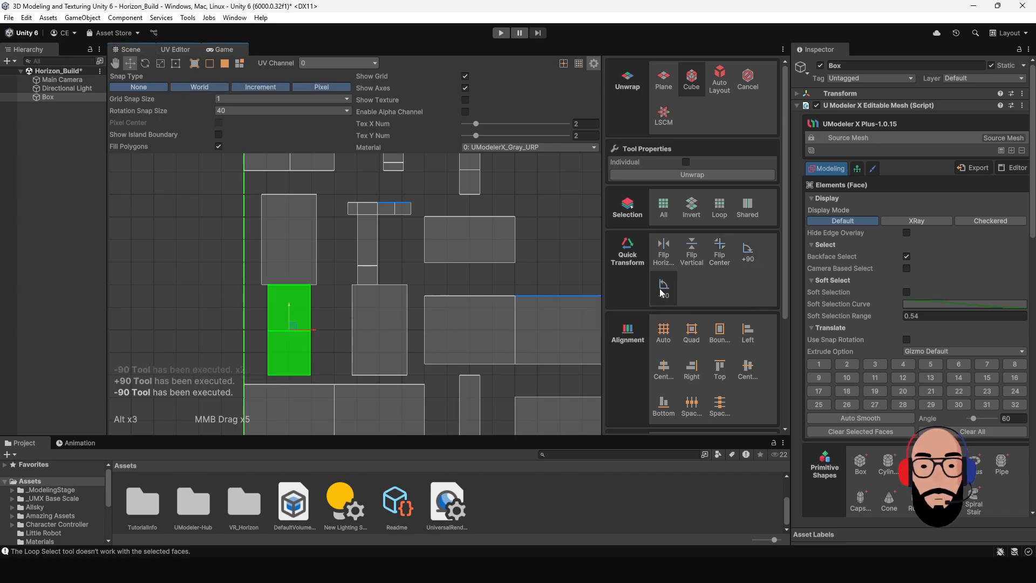
pyautogui.click(659, 288)
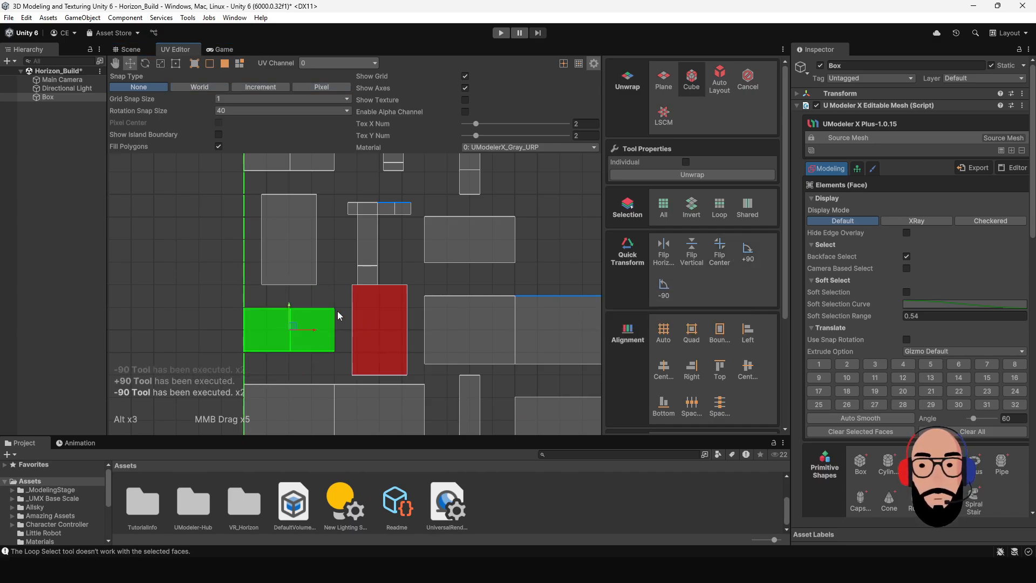
pyautogui.scroll(-2, 343, 296)
pyautogui.keyDown('alt'); pyautogui.moveTo(375, 276); pyautogui.dragTo(386, 323, button='middle'); pyautogui.keyUp('alt')
pyautogui.scroll(-4, 455, 329)
pyautogui.scroll(2, 406, 269)
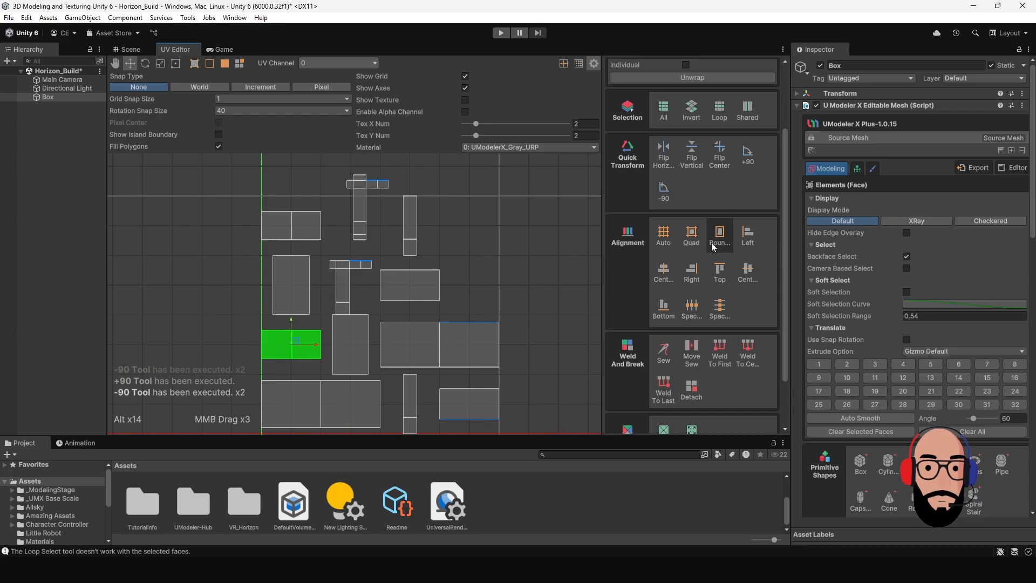
pyautogui.scroll(2, 696, 240)
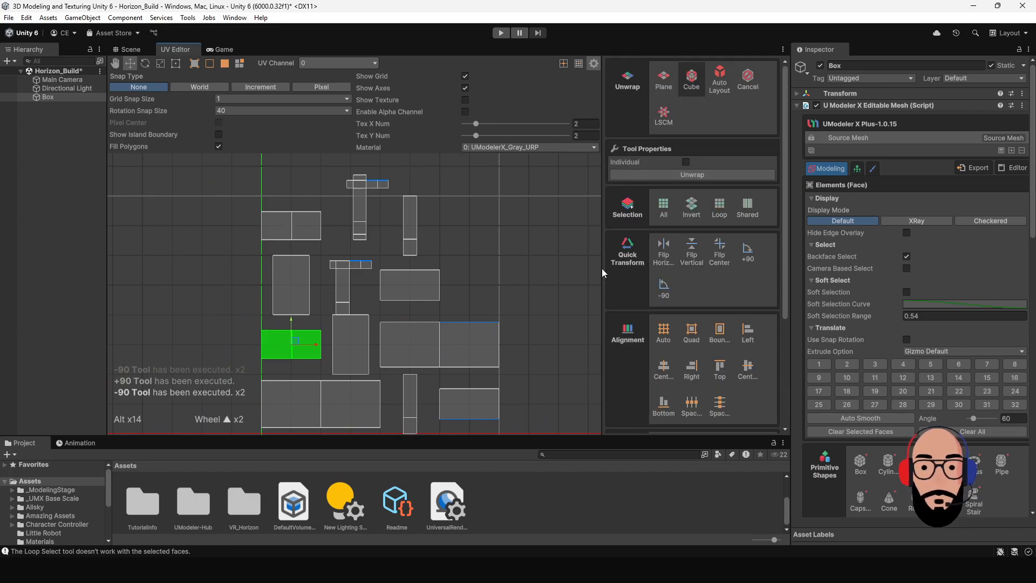
pyautogui.scroll(-2, 368, 306)
pyautogui.moveTo(383, 313)
pyautogui.keyDown('alt'); pyautogui.mouseDown(button='middle')
pyautogui.moveTo(386, 270)
pyautogui.moveTo(384, 302)
pyautogui.mouseUp(button='middle'); pyautogui.keyUp('alt')
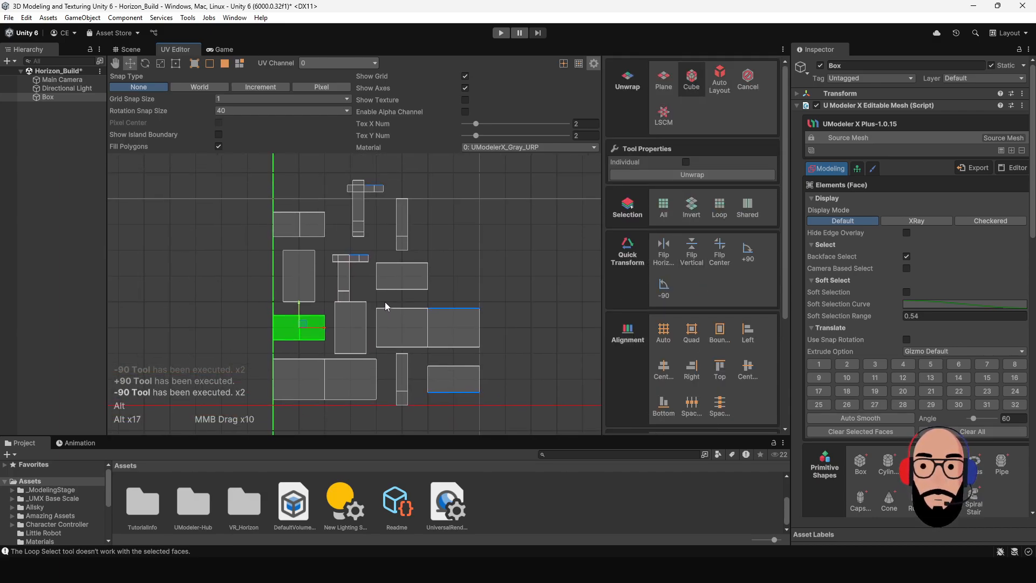